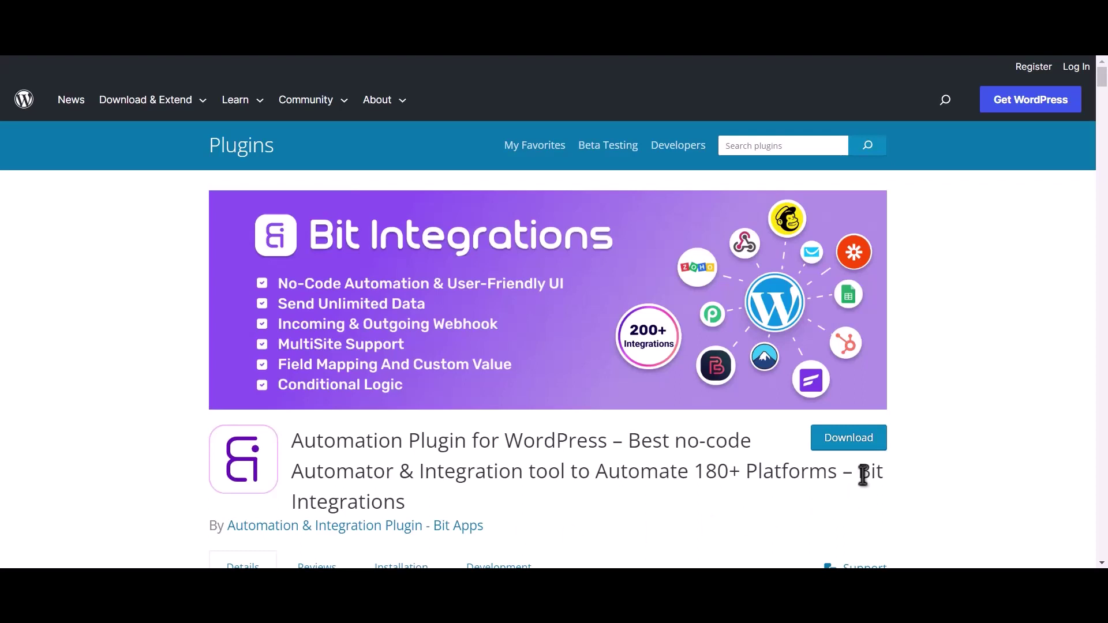
Select the words 'Bit Integrations' at the end of the plugin's title.
{"action": "left_click_drag", "start_coordinate": [859, 469], "coordinate": [866, 490]}
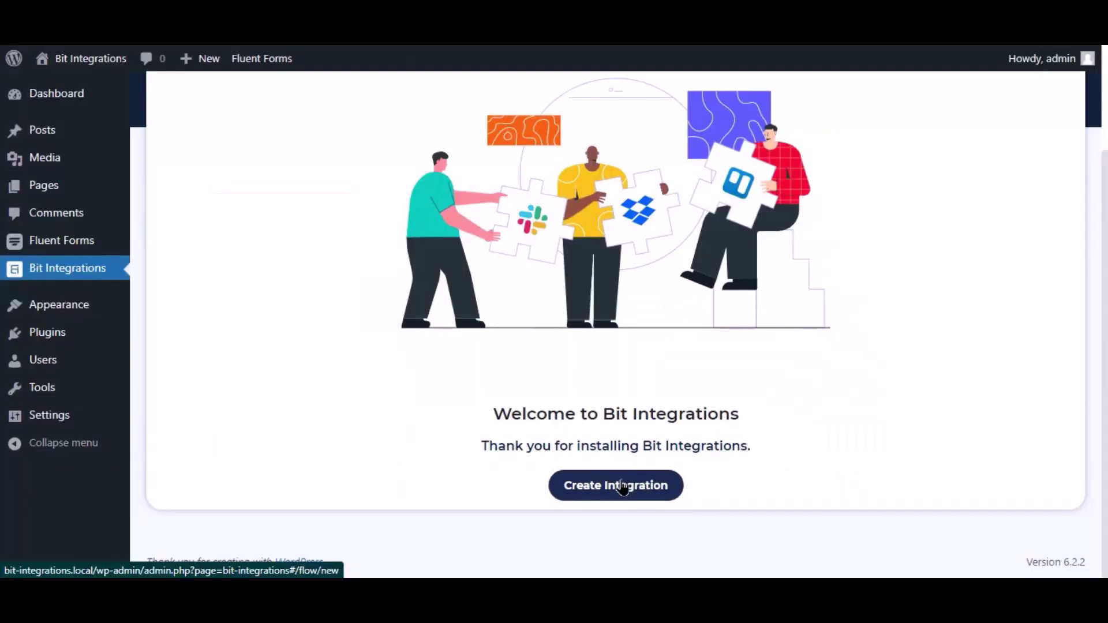
Create a new integration with Fluent Forms' Contact Form Demo as the trigger.
{"action": "left_click", "coordinate": [616, 485]}
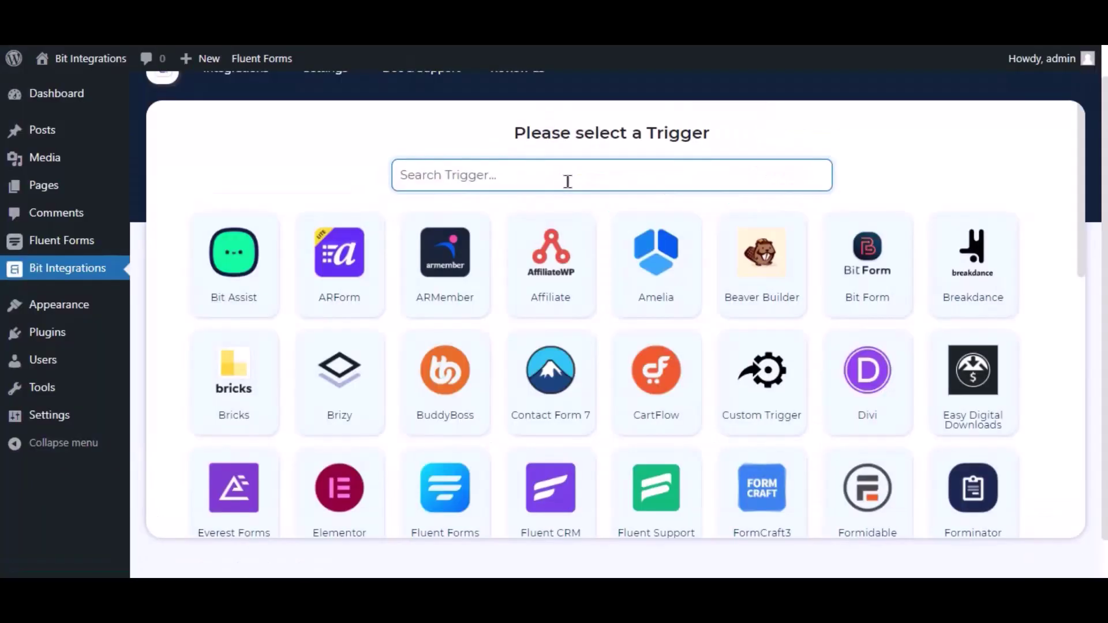
{"action": "type", "text": "fluent forms"}
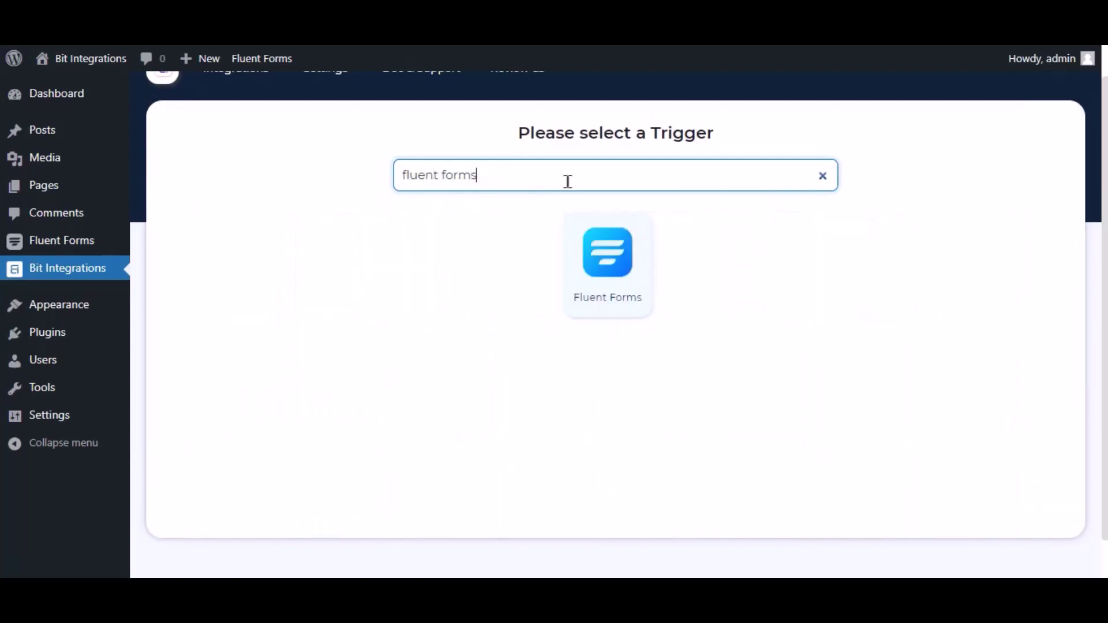
{"action": "left_click", "coordinate": [614, 257]}
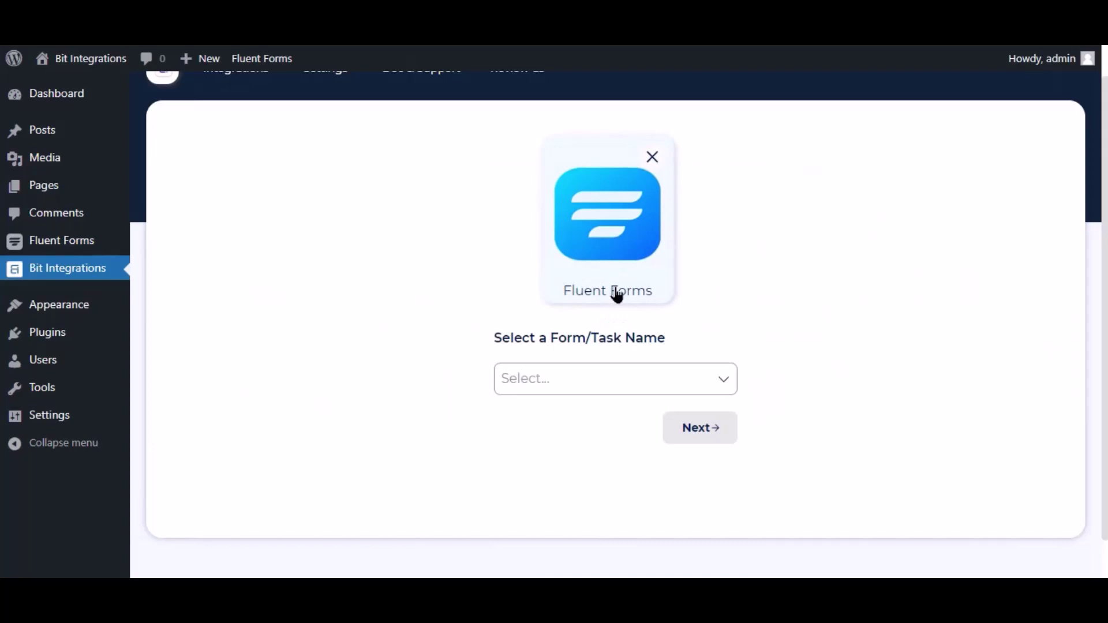
{"action": "left_click", "coordinate": [608, 378]}
{"action": "left_click", "coordinate": [564, 411]}
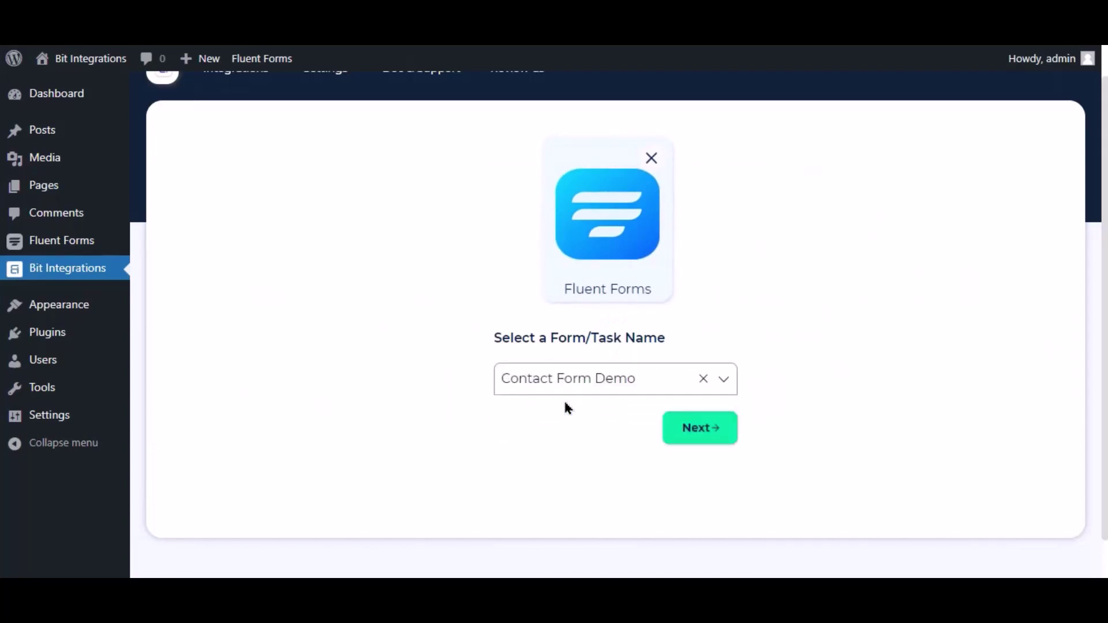
{"action": "left_click", "coordinate": [713, 426]}
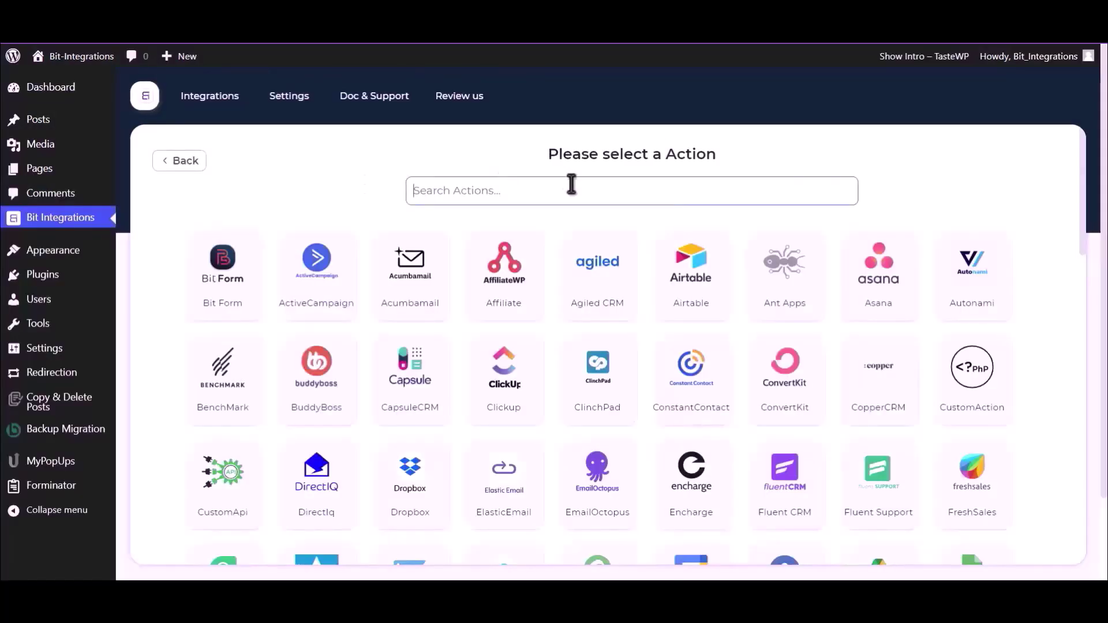
Choose Google Drive as the action and find the client id and secret hint below the redirect URI.
{"action": "type", "text": "Goog"}
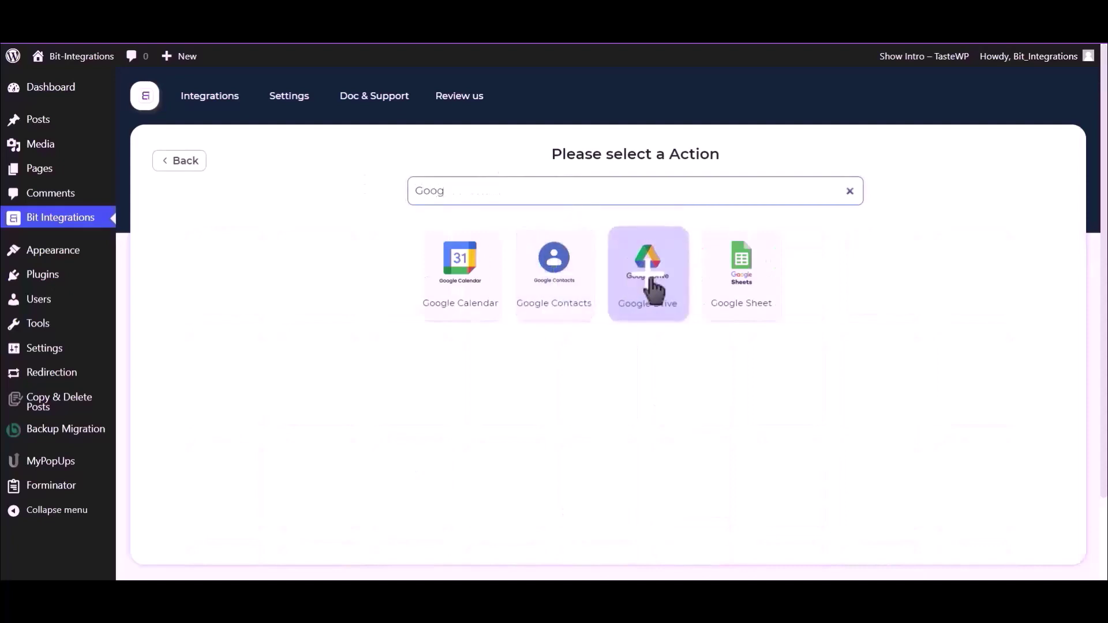
{"action": "left_click", "coordinate": [642, 283]}
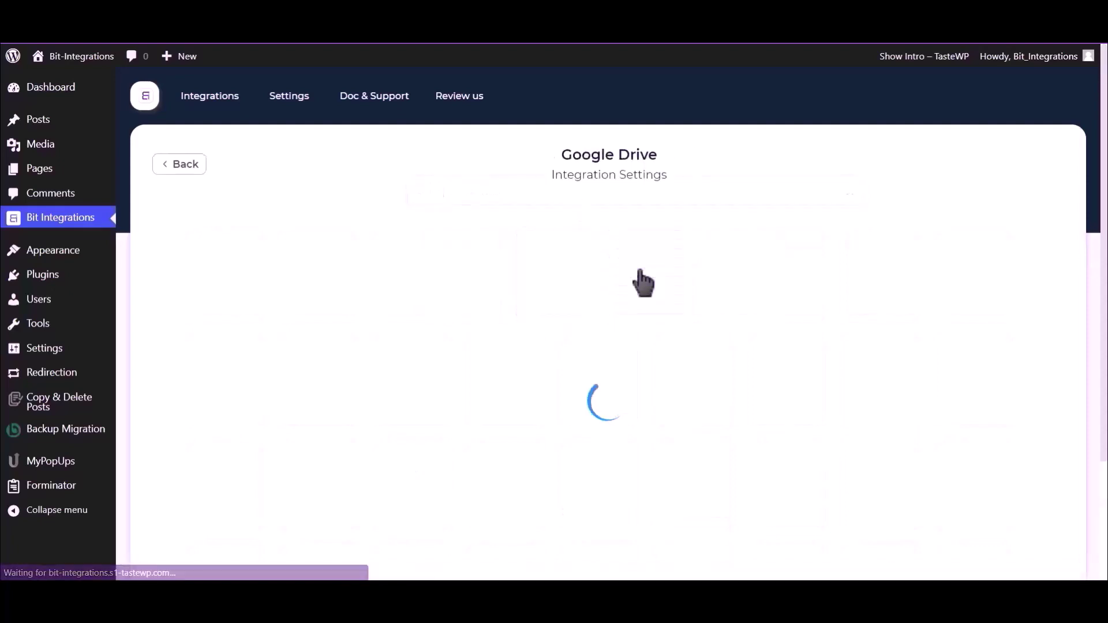
{"action": "scroll", "coordinate": [640, 280], "scroll_direction": "down", "scroll_amount": 2}
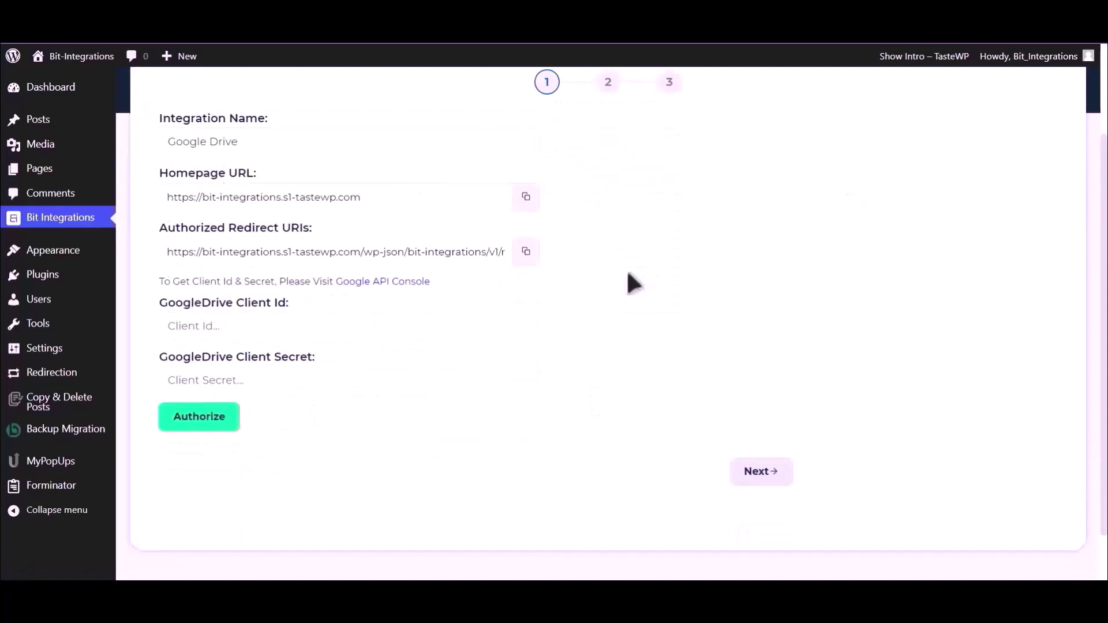
{"action": "left_click_drag", "start_coordinate": [158, 281], "coordinate": [334, 284]}
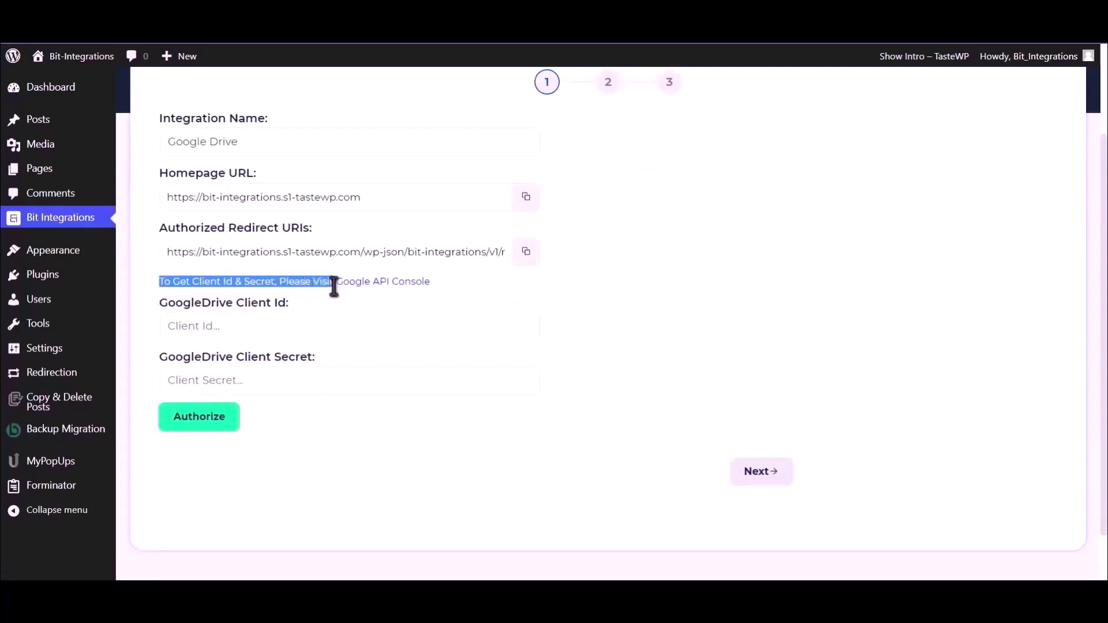
{"action": "left_click", "coordinate": [340, 286]}
Enable the Google Drive API from the API Console, then go to Credentials.
{"action": "left_click", "coordinate": [362, 283]}
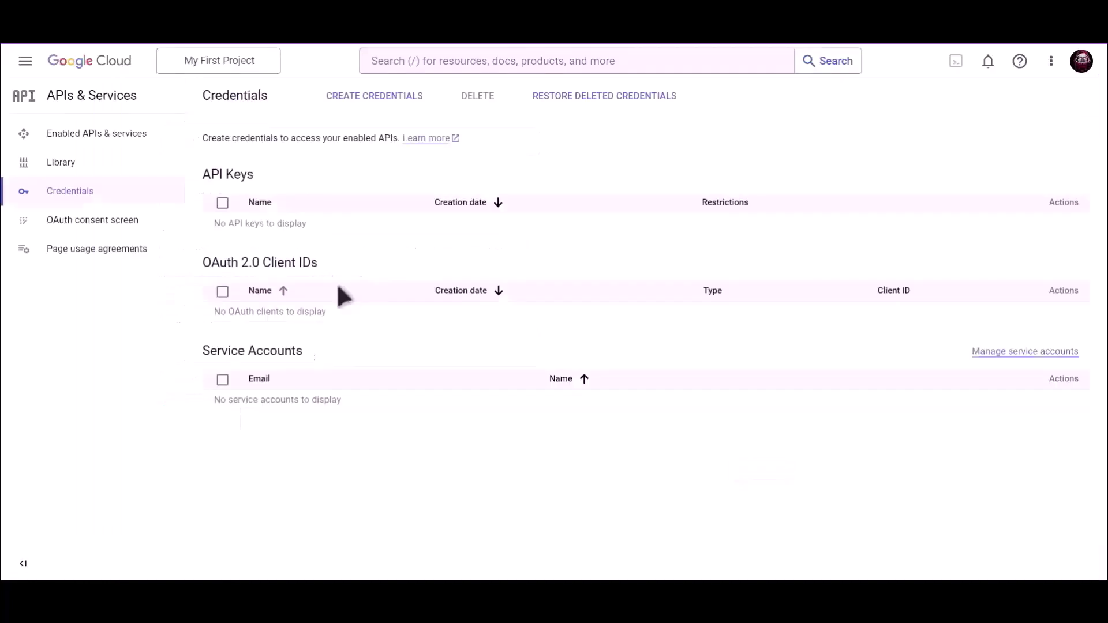
{"action": "left_click", "coordinate": [490, 60]}
{"action": "type", "text": "Google"}
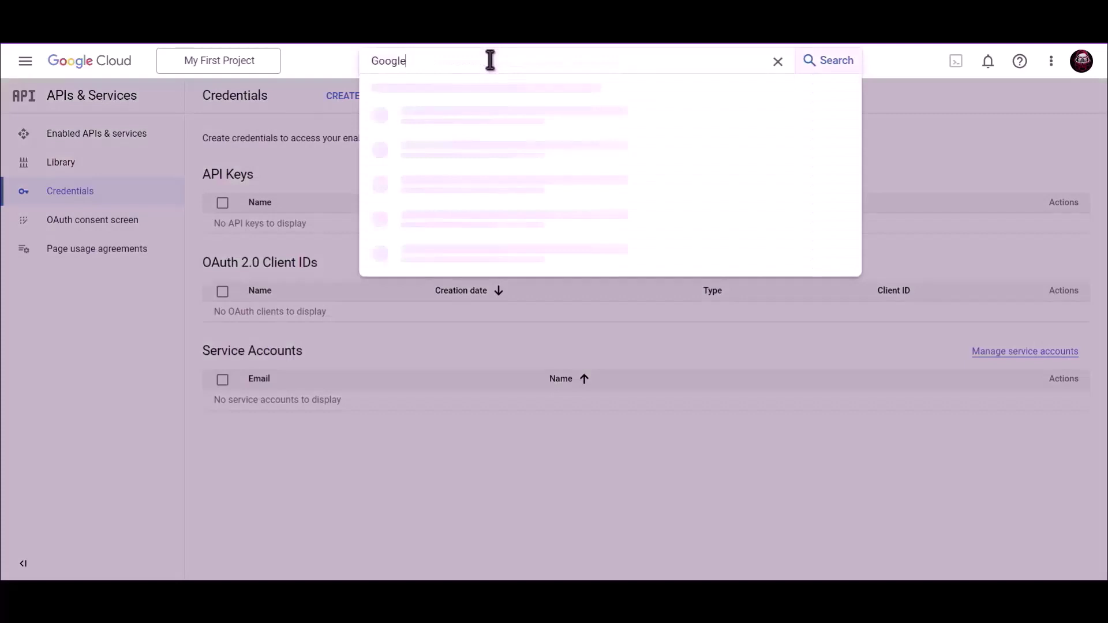
{"action": "type", "text": " Drive API"}
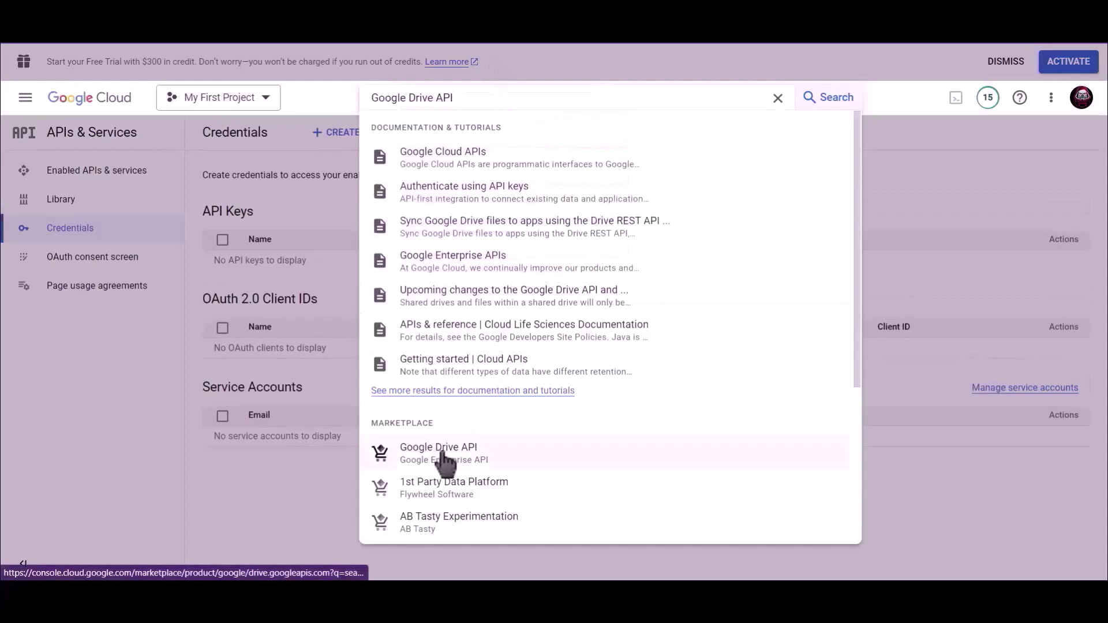
{"action": "left_click", "coordinate": [445, 456]}
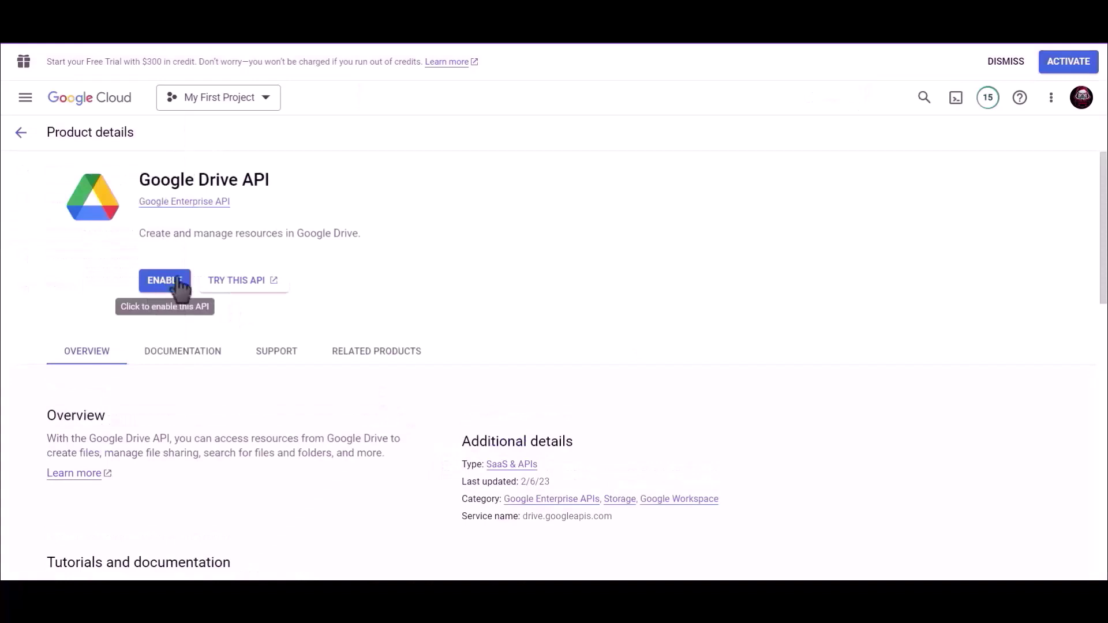
{"action": "left_click", "coordinate": [172, 281]}
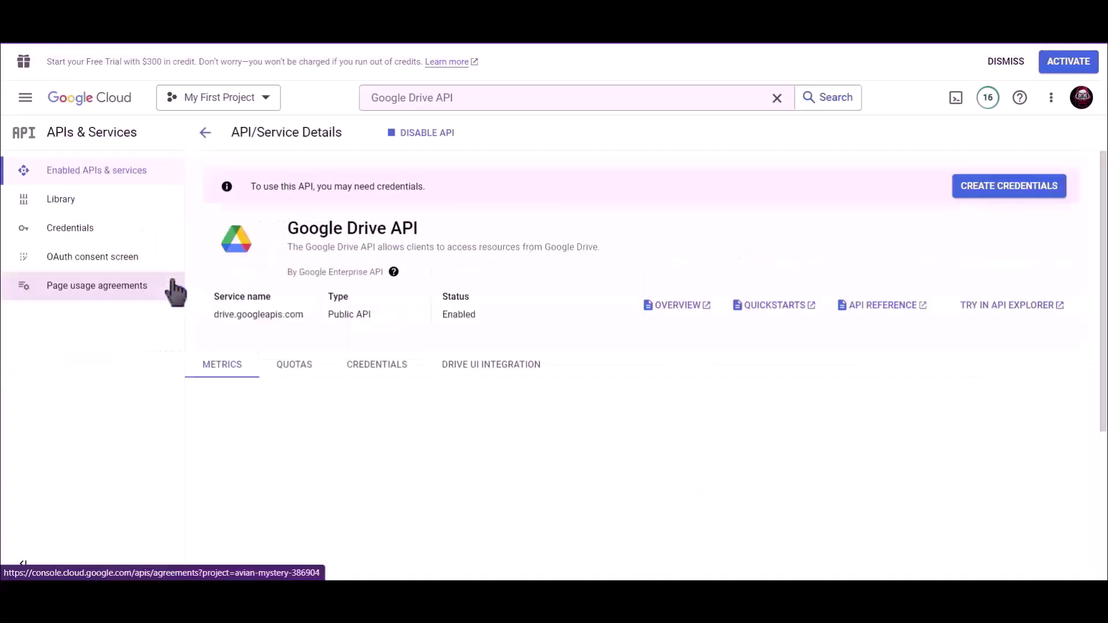
{"action": "left_click", "coordinate": [95, 237]}
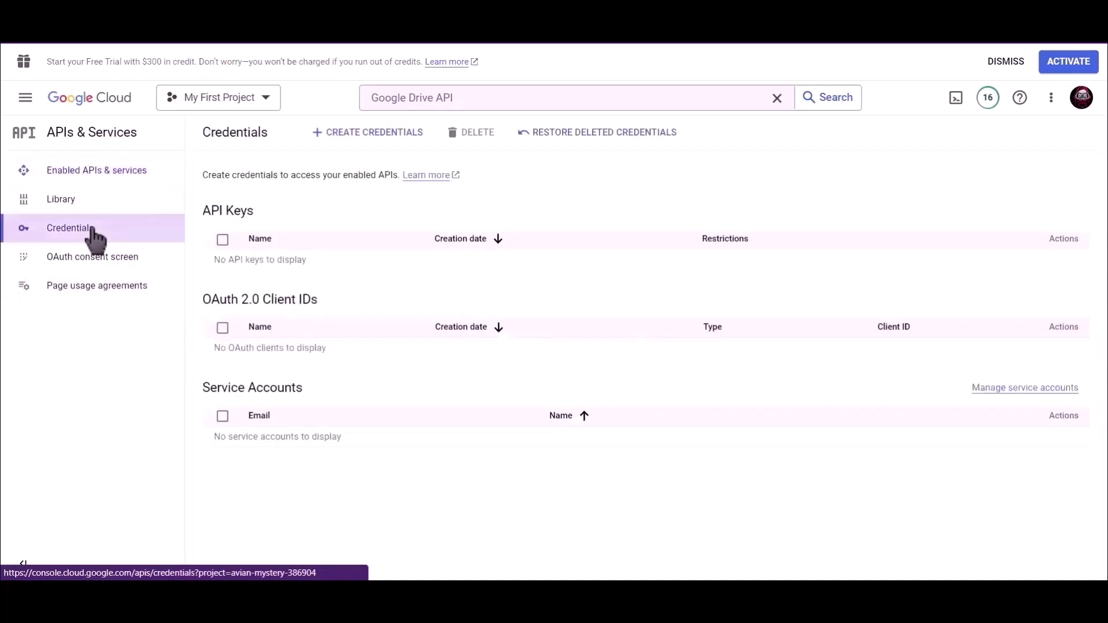
Start a new OAuth client ID with application type Web application.
{"action": "left_click", "coordinate": [370, 138]}
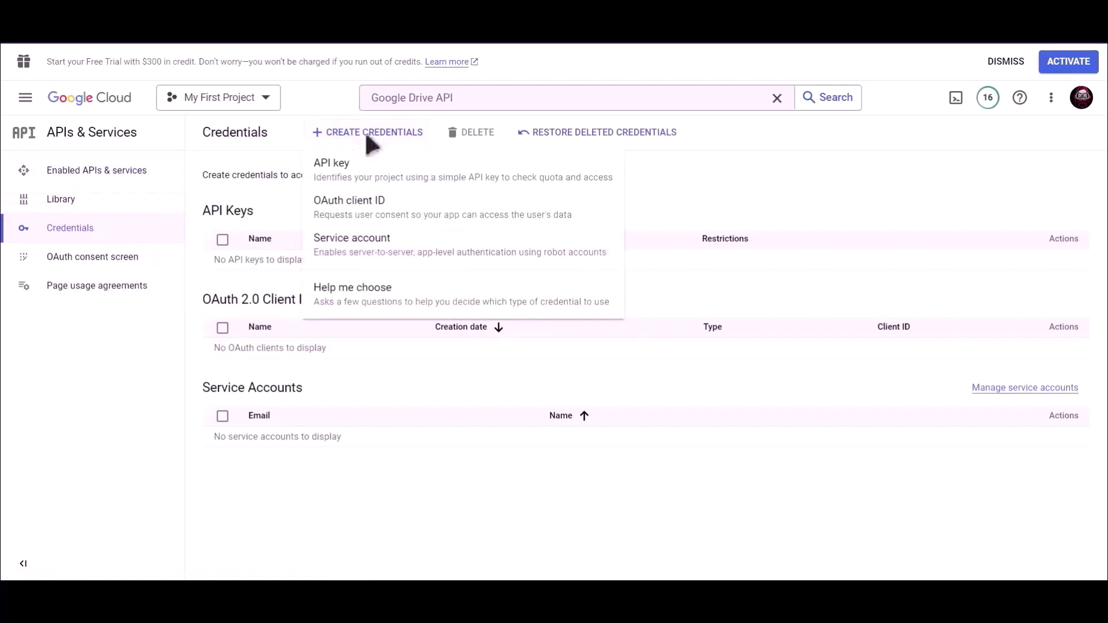
{"action": "left_click", "coordinate": [417, 215]}
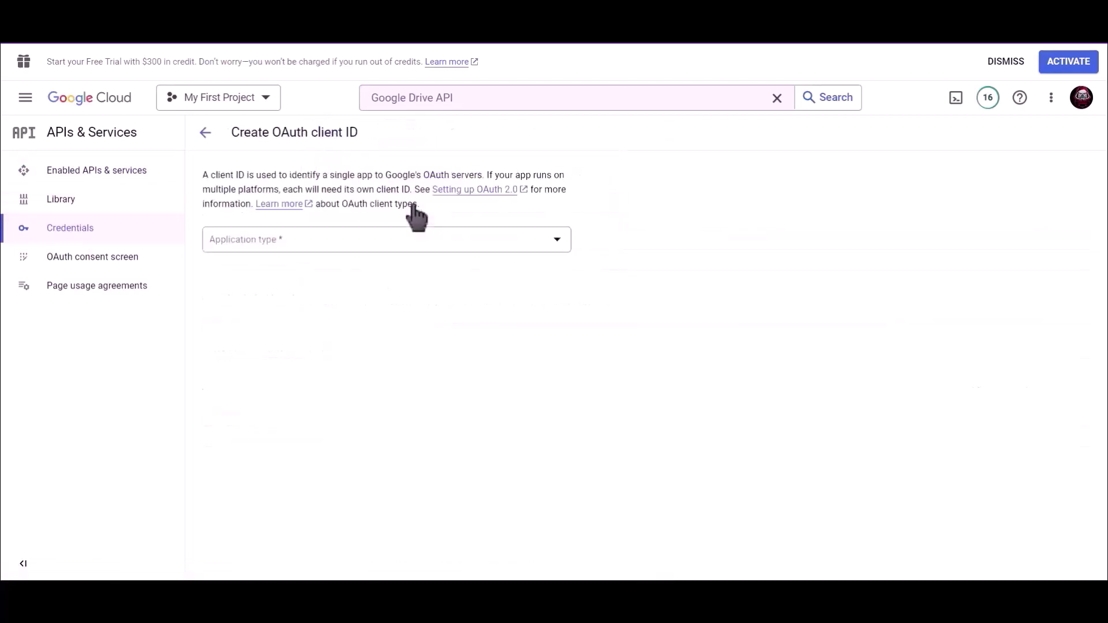
{"action": "left_click", "coordinate": [286, 244]}
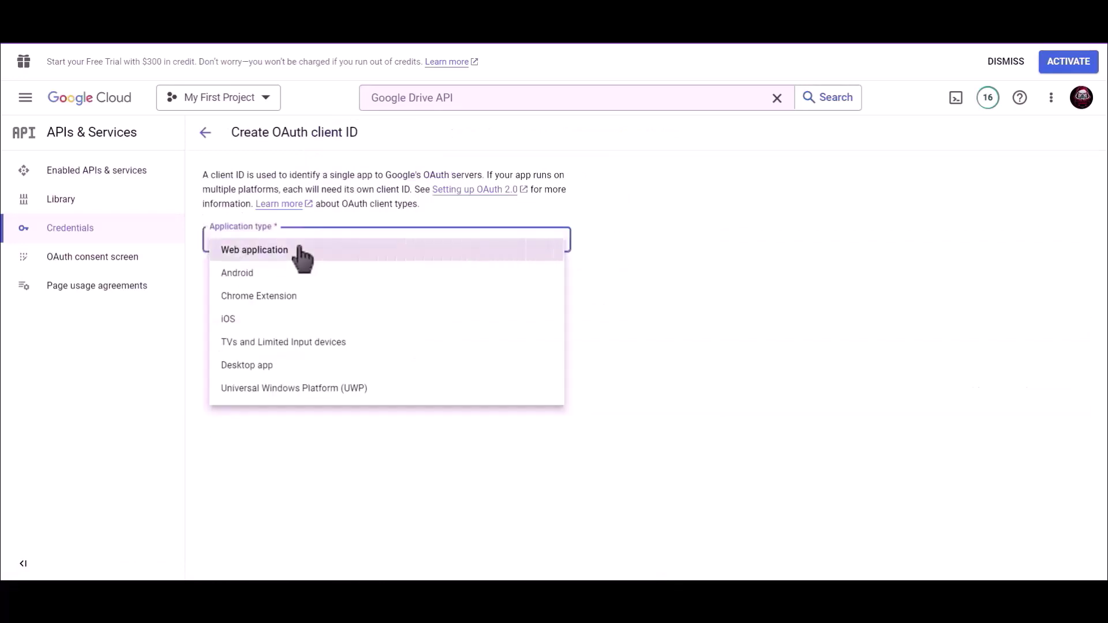
{"action": "left_click", "coordinate": [300, 254]}
Name the client 'Bit Integrations' and copy the redirect URI from Bit Integrations.
{"action": "left_click_drag", "start_coordinate": [274, 281], "coordinate": [204, 282]}
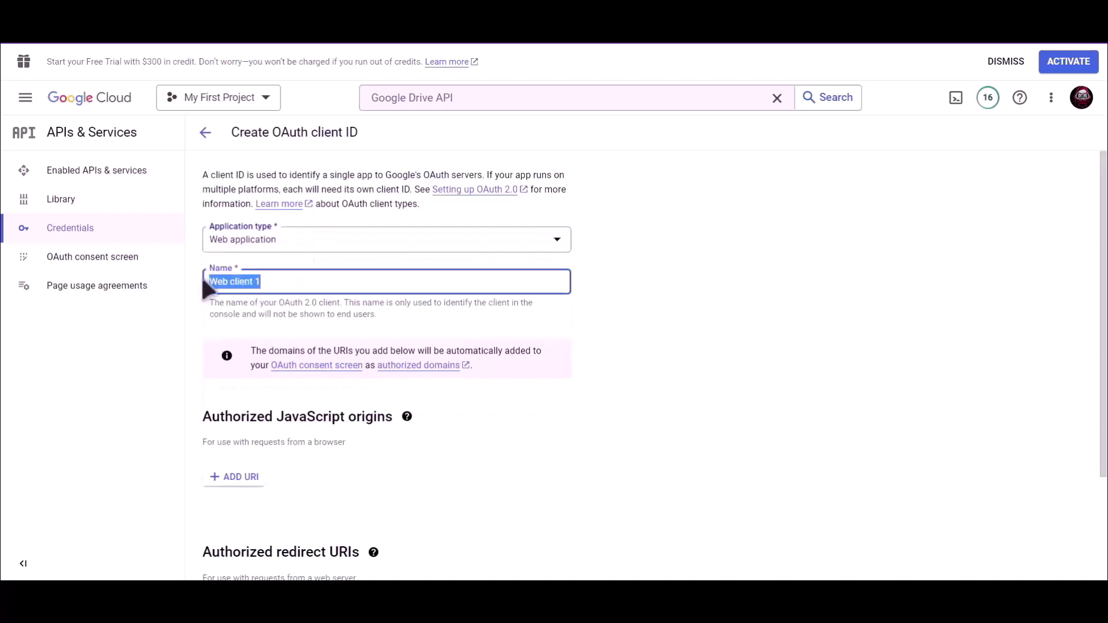
{"action": "type", "text": "Bit Integrations"}
{"action": "scroll", "coordinate": [583, 334], "scroll_direction": "down", "scroll_amount": 3}
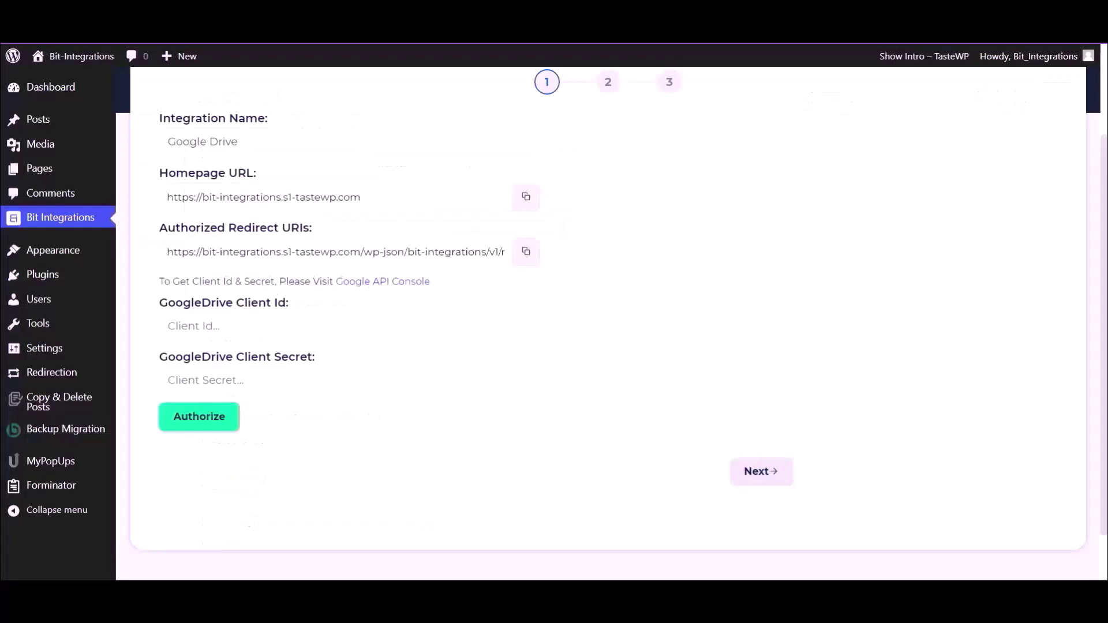
{"action": "left_click", "coordinate": [526, 253]}
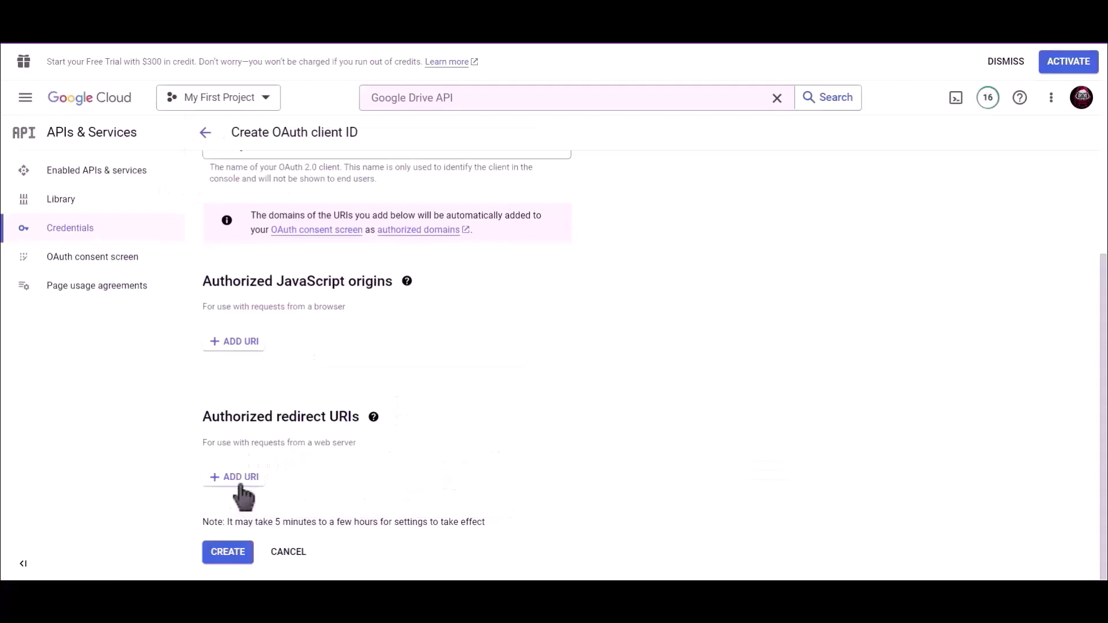
Paste the copied URL as an authorized redirect URI and create the OAuth client.
{"action": "left_click", "coordinate": [239, 485]}
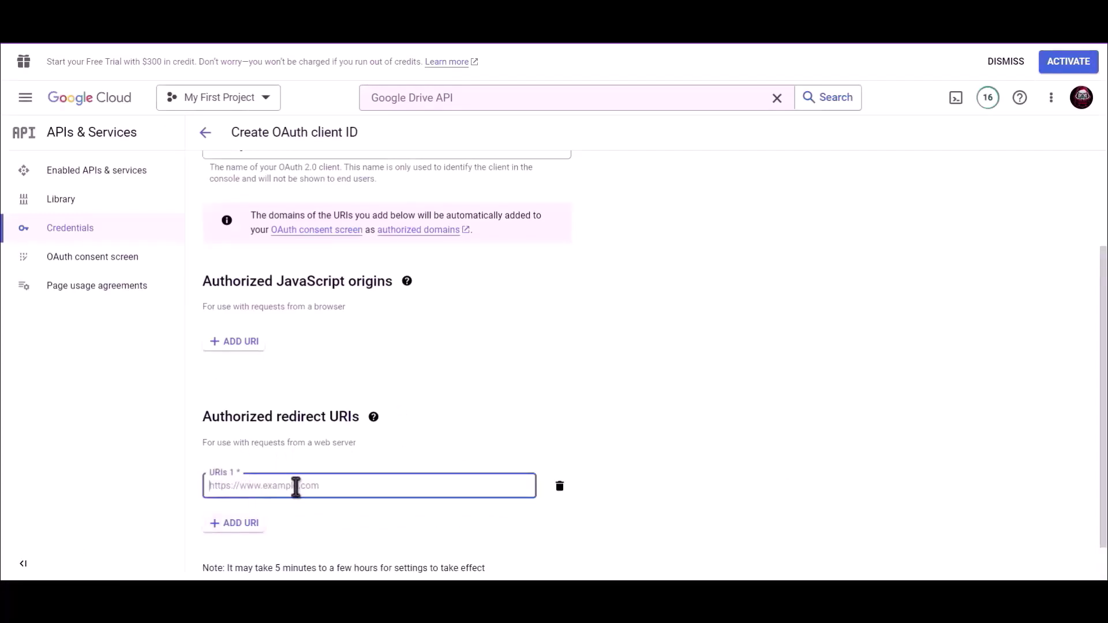
{"action": "key", "text": "ctrl+v"}
{"action": "scroll", "coordinate": [543, 411], "scroll_direction": "down", "scroll_amount": 1}
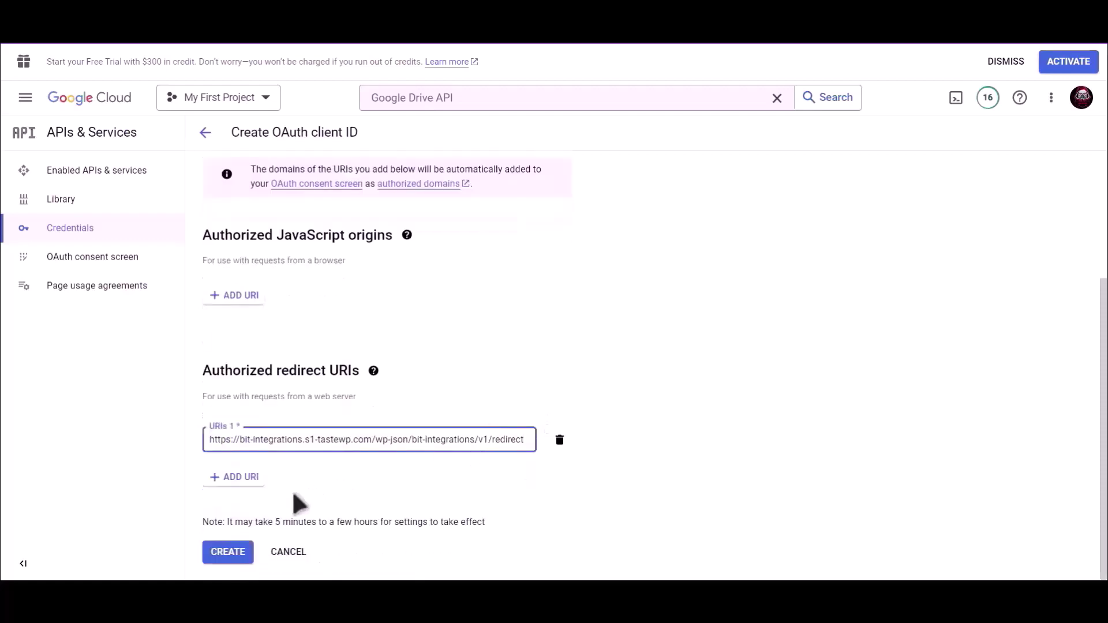
{"action": "left_click", "coordinate": [229, 553]}
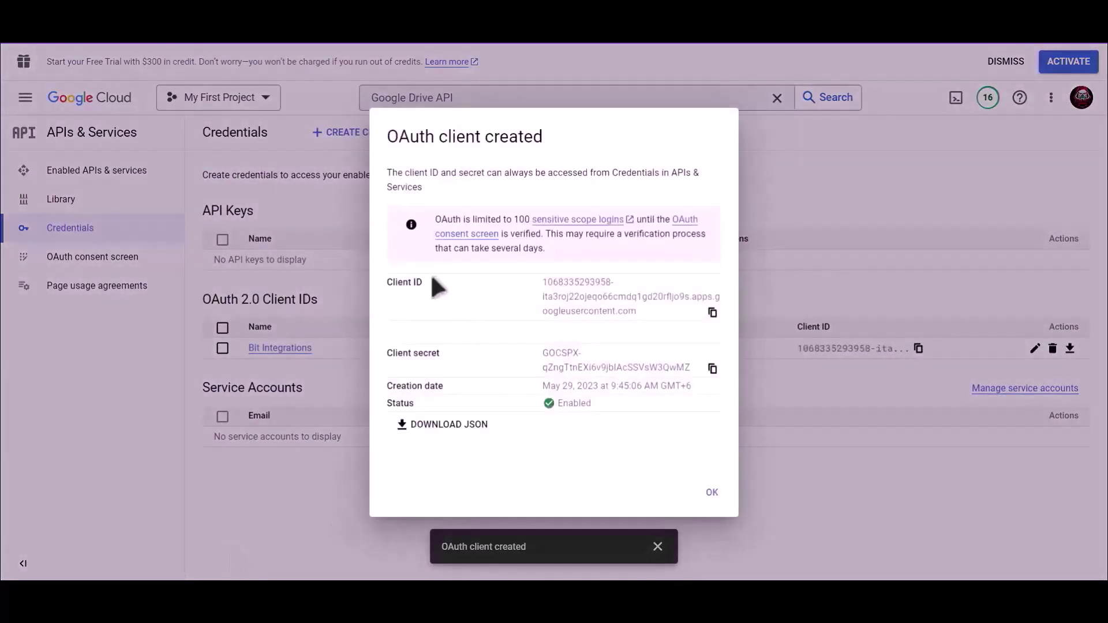
Copy the OAuth client ID into the Bit Integrations Client Id field.
{"action": "left_click", "coordinate": [714, 313]}
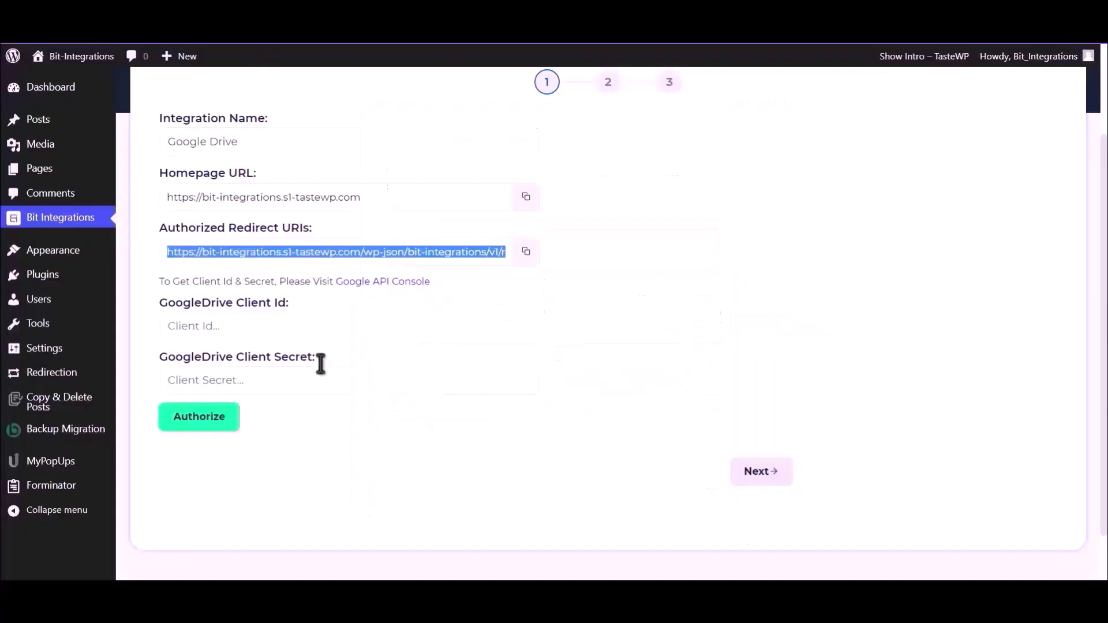
{"action": "left_click", "coordinate": [274, 327]}
{"action": "key", "text": "ctrl+v"}
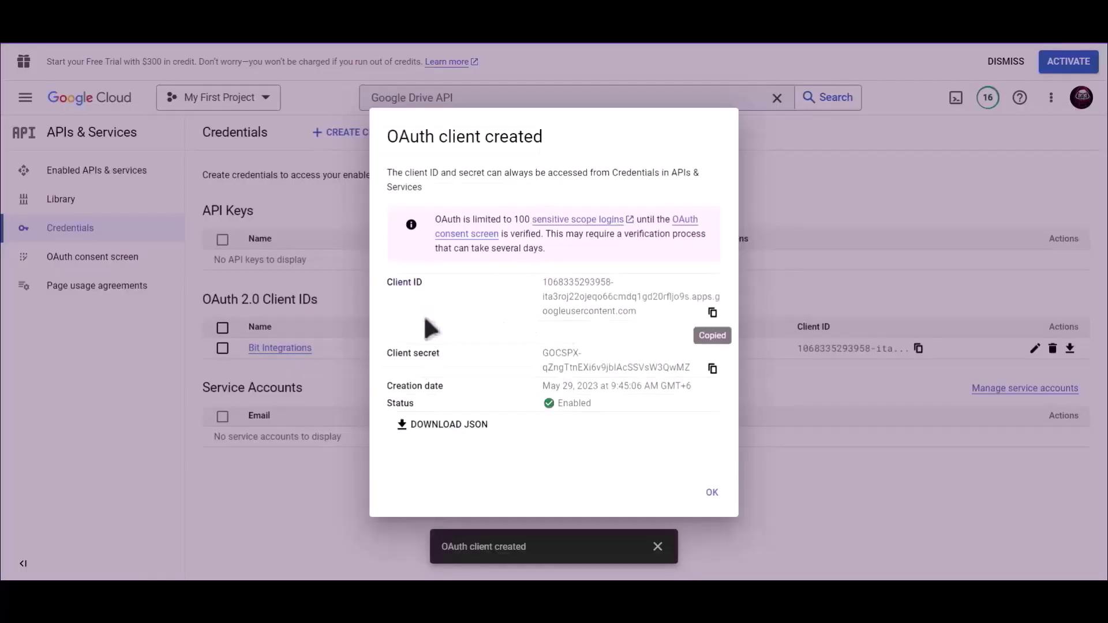
{"action": "left_click_drag", "start_coordinate": [448, 353], "coordinate": [387, 353]}
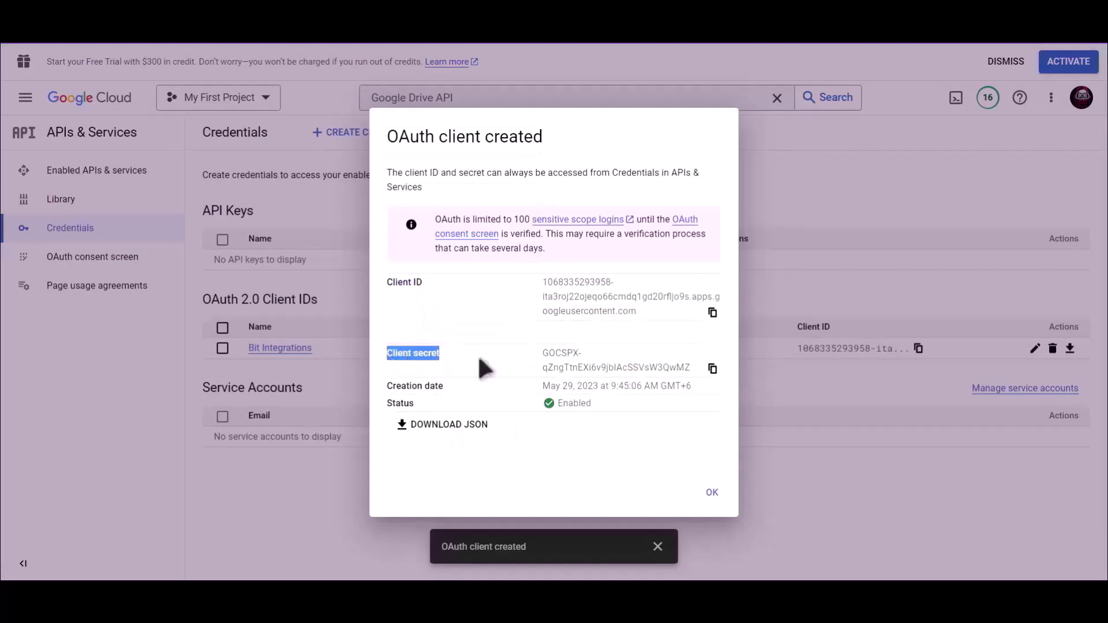
Copy the OAuth client secret into the Client Secret field.
{"action": "left_click", "coordinate": [712, 369]}
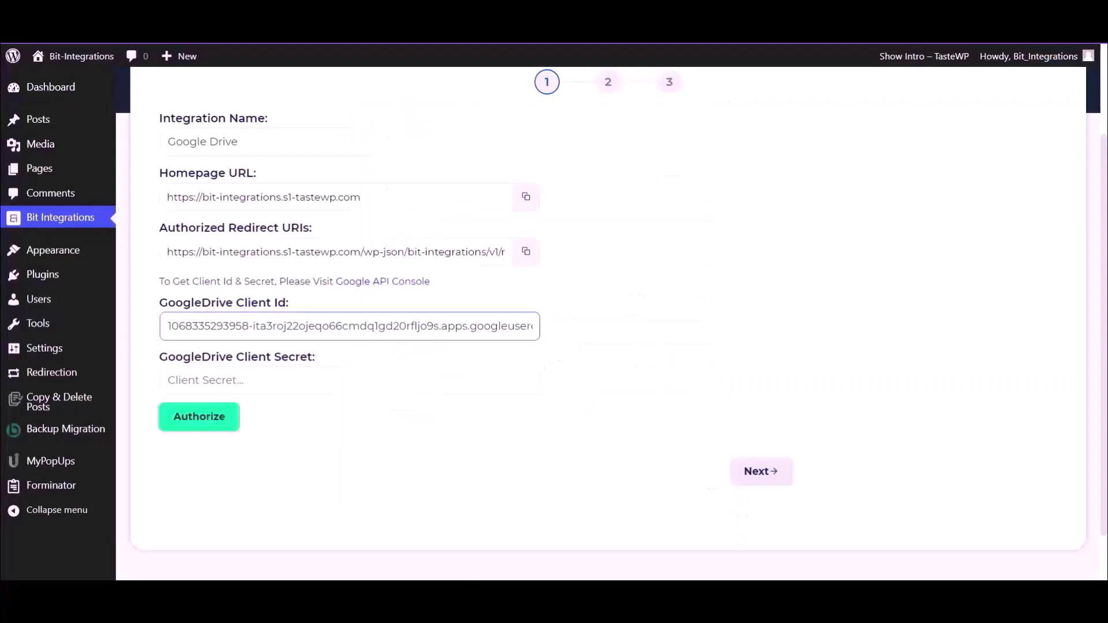
{"action": "left_click", "coordinate": [264, 388]}
{"action": "key", "text": "ctrl+v"}
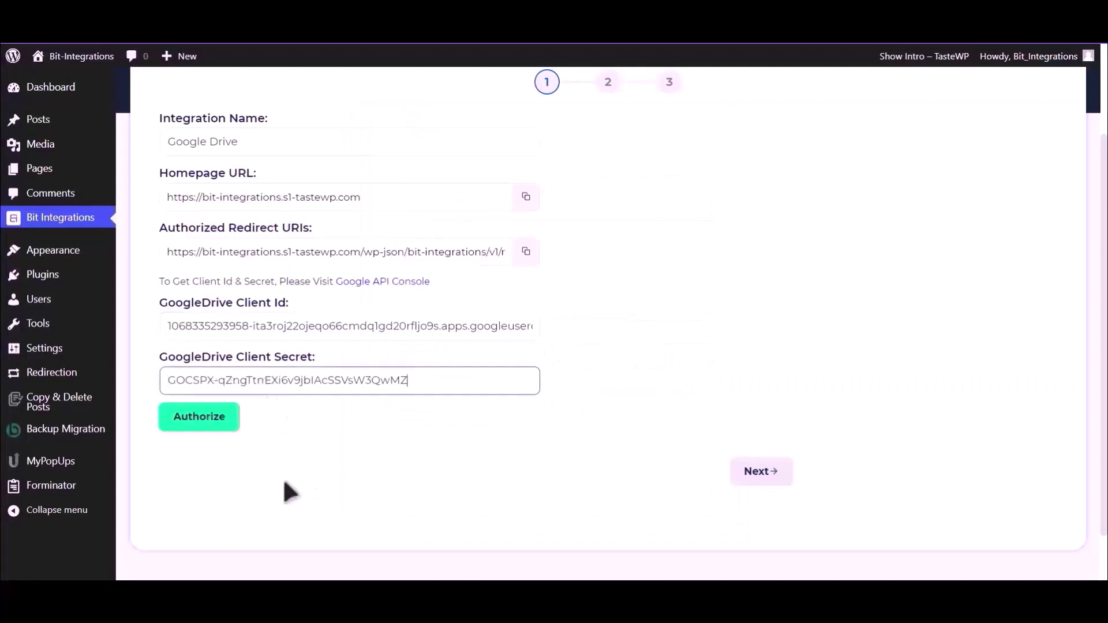
Authorize Google Drive with a Google account, proceeding past the unverified-app warning and granting access.
{"action": "left_click", "coordinate": [179, 425]}
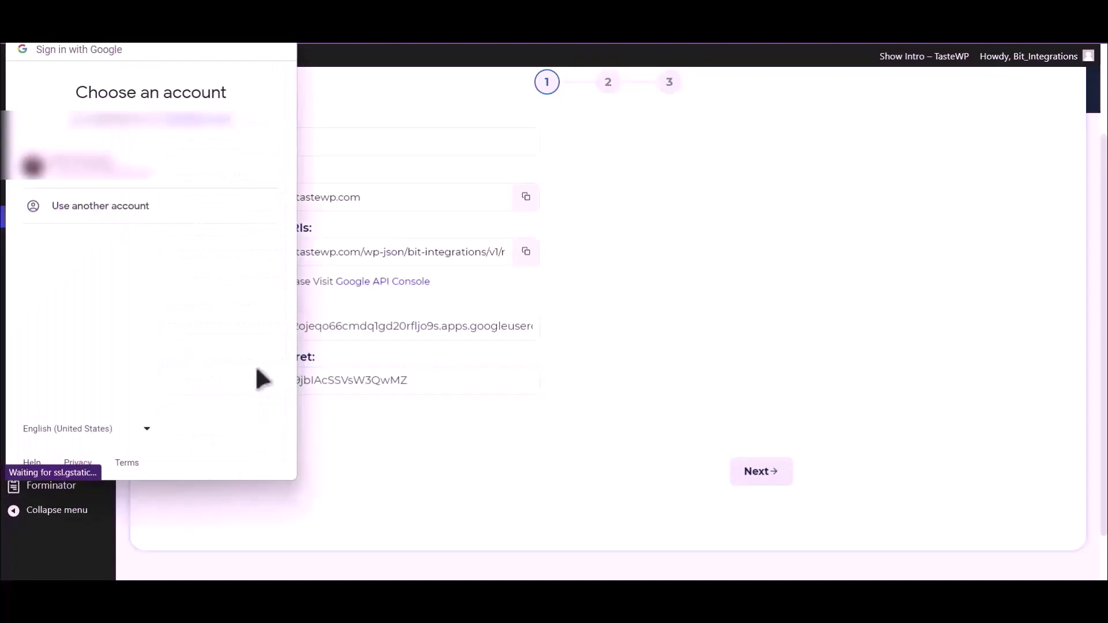
{"action": "left_click", "coordinate": [167, 180]}
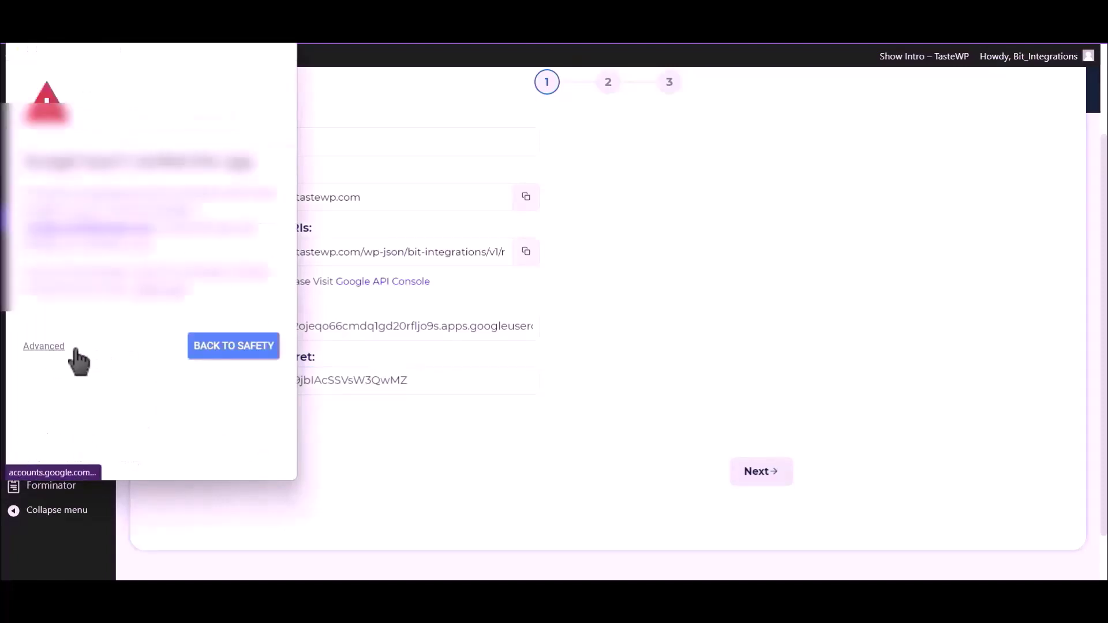
{"action": "left_click", "coordinate": [55, 348]}
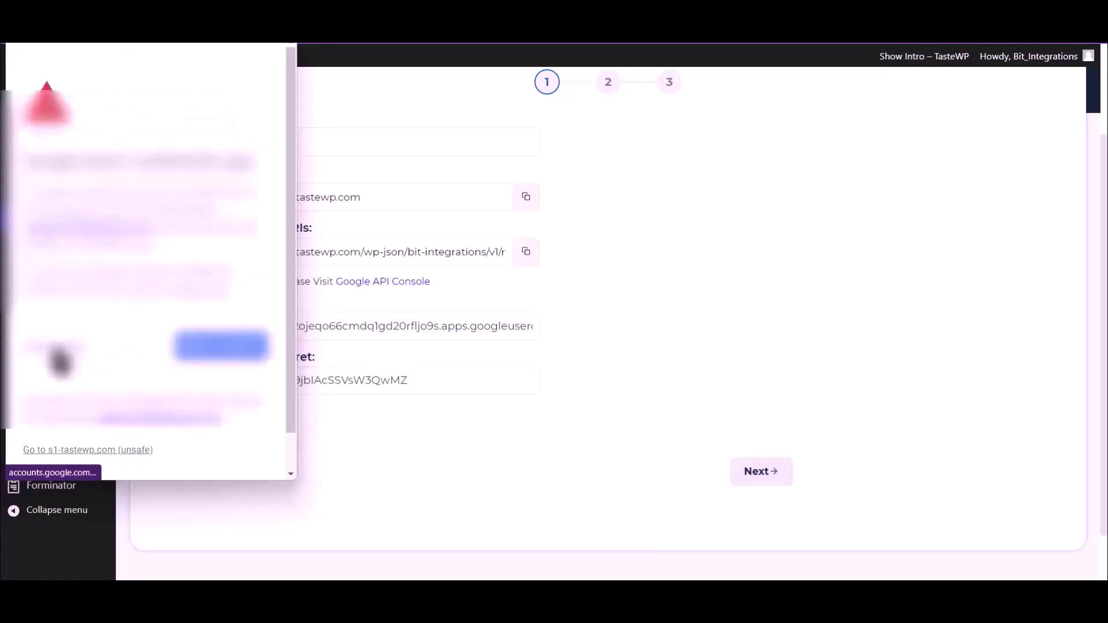
{"action": "left_click", "coordinate": [121, 450]}
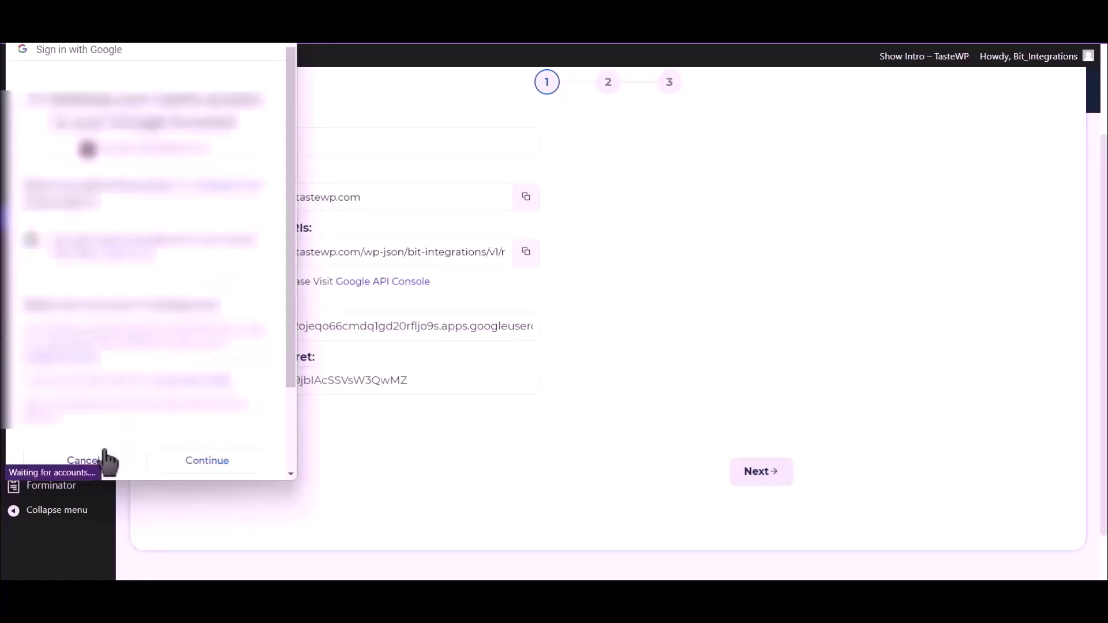
{"action": "left_click", "coordinate": [225, 463]}
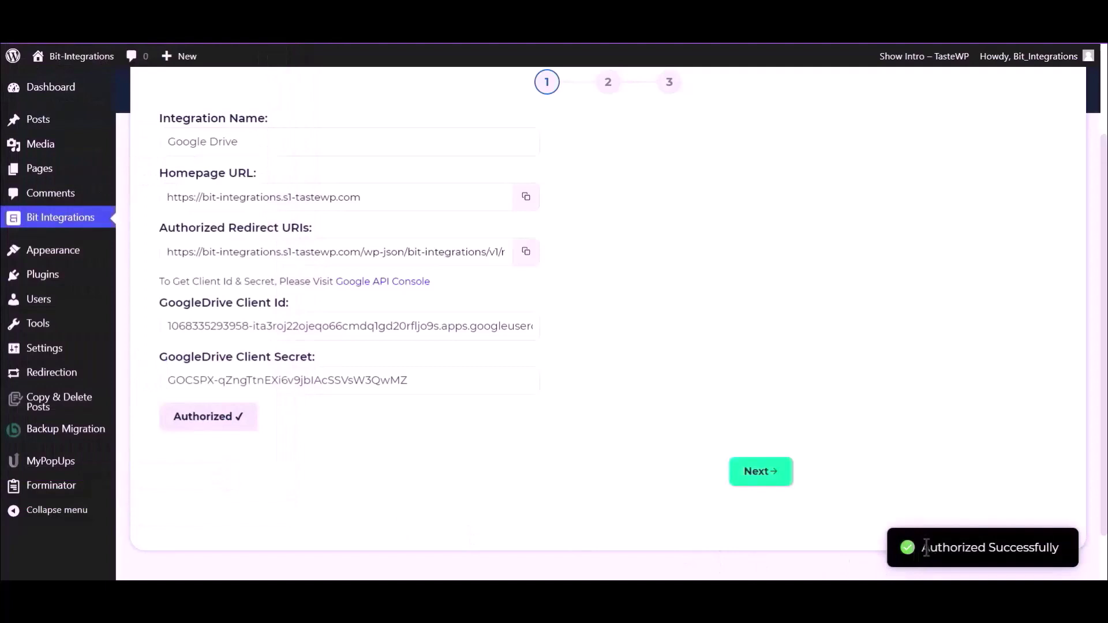
{"action": "left_click_drag", "start_coordinate": [922, 547], "coordinate": [1059, 548]}
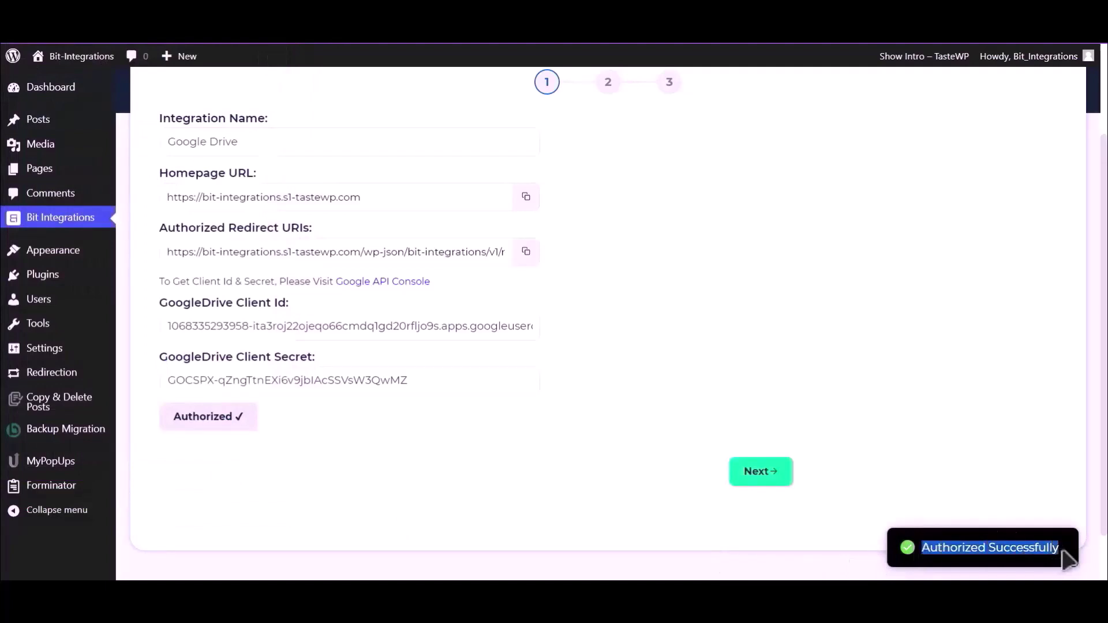
Map File Input to Upload file-1 and the Drive folder to Bit Integrations, then Finish & Save.
{"action": "left_click", "coordinate": [763, 479]}
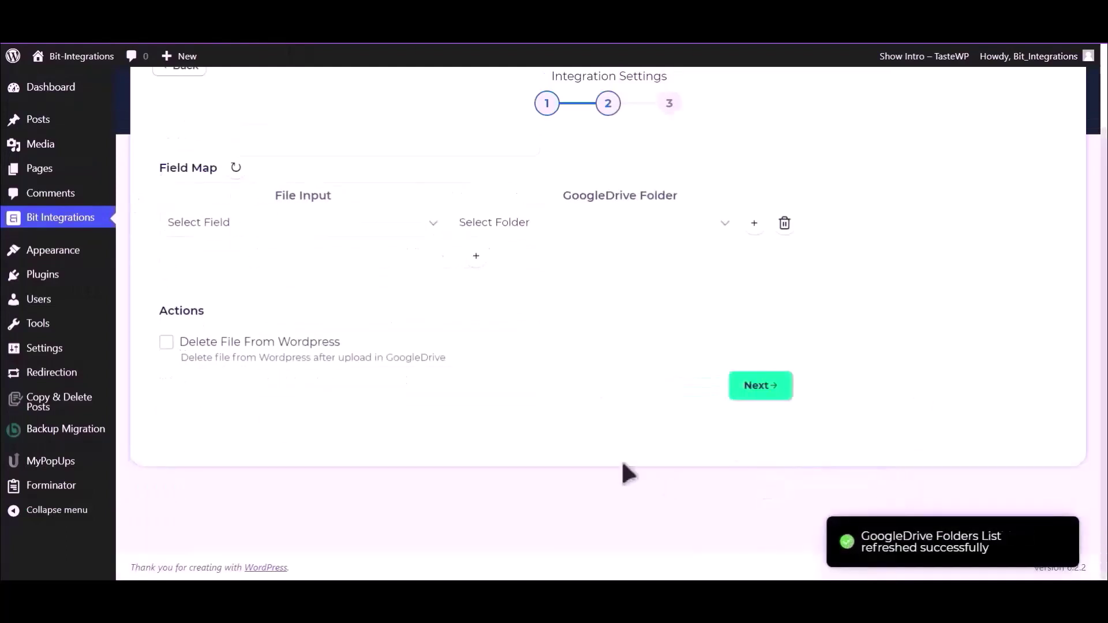
{"action": "left_click", "coordinate": [312, 231]}
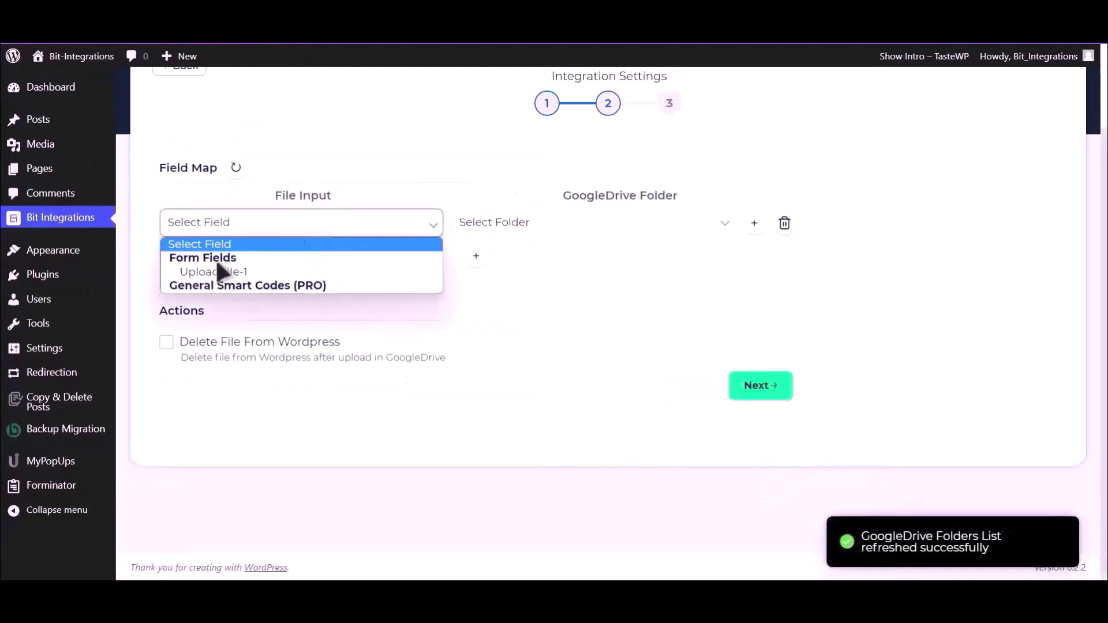
{"action": "left_click", "coordinate": [259, 273]}
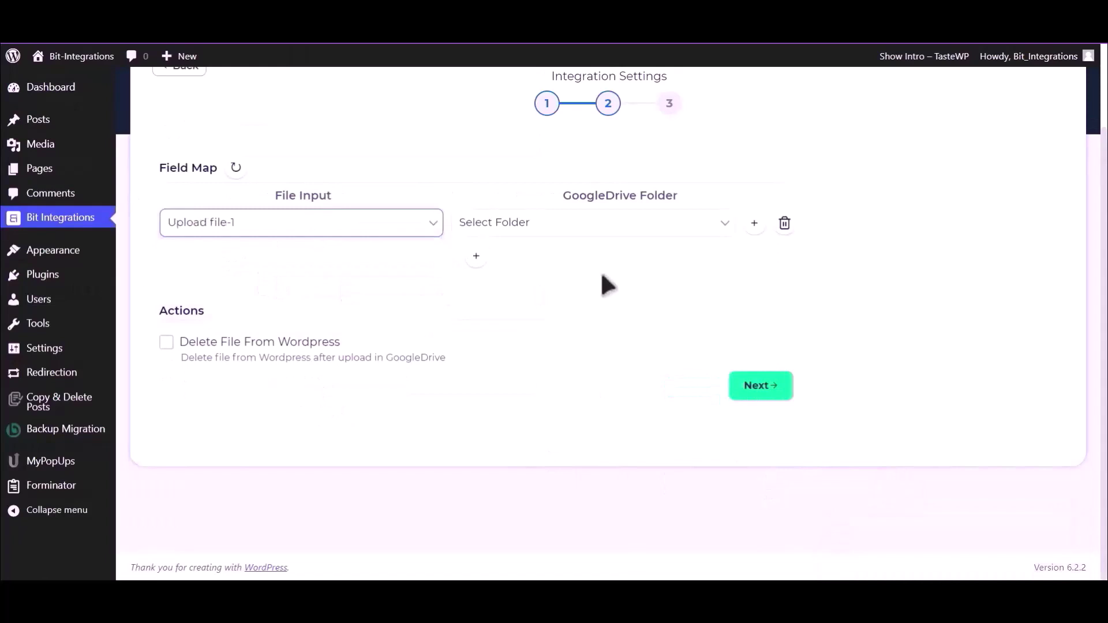
{"action": "left_click", "coordinate": [601, 228]}
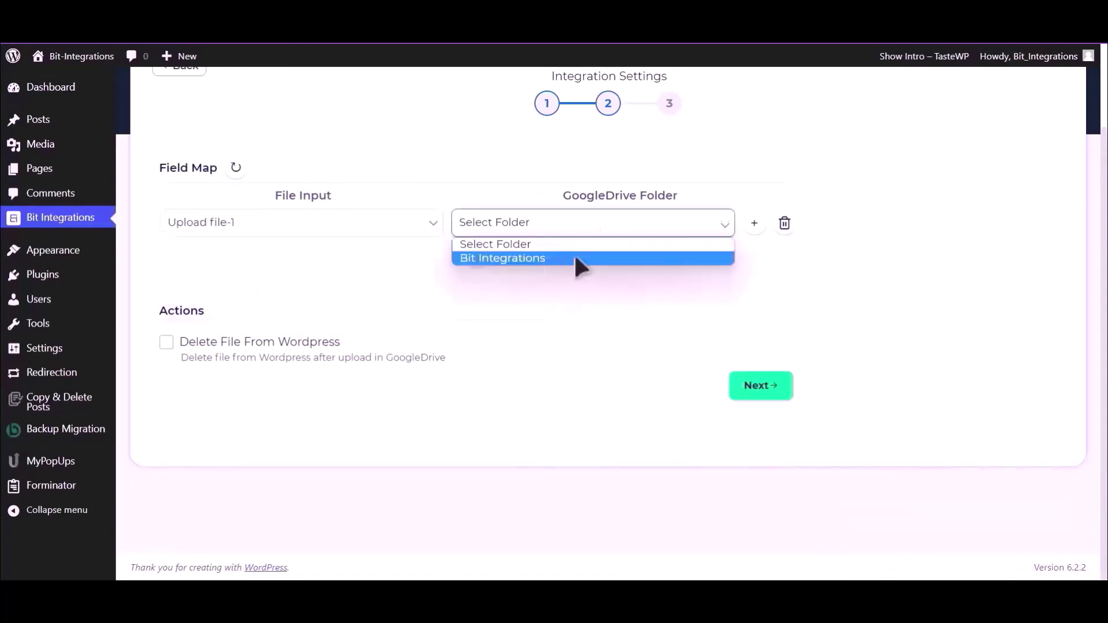
{"action": "left_click", "coordinate": [576, 258]}
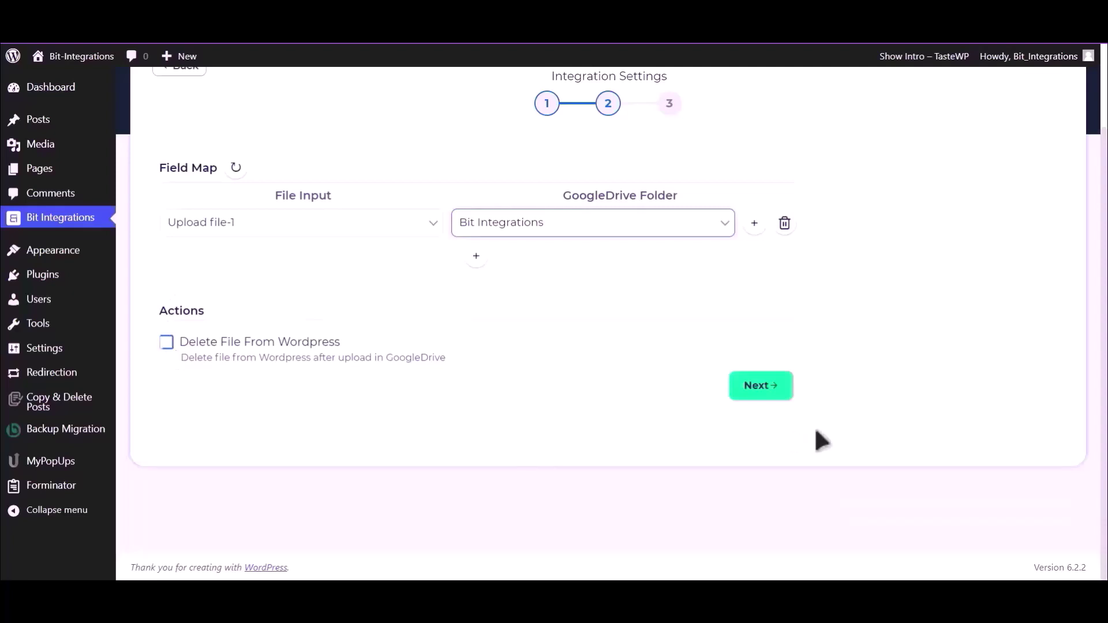
{"action": "left_click", "coordinate": [761, 387]}
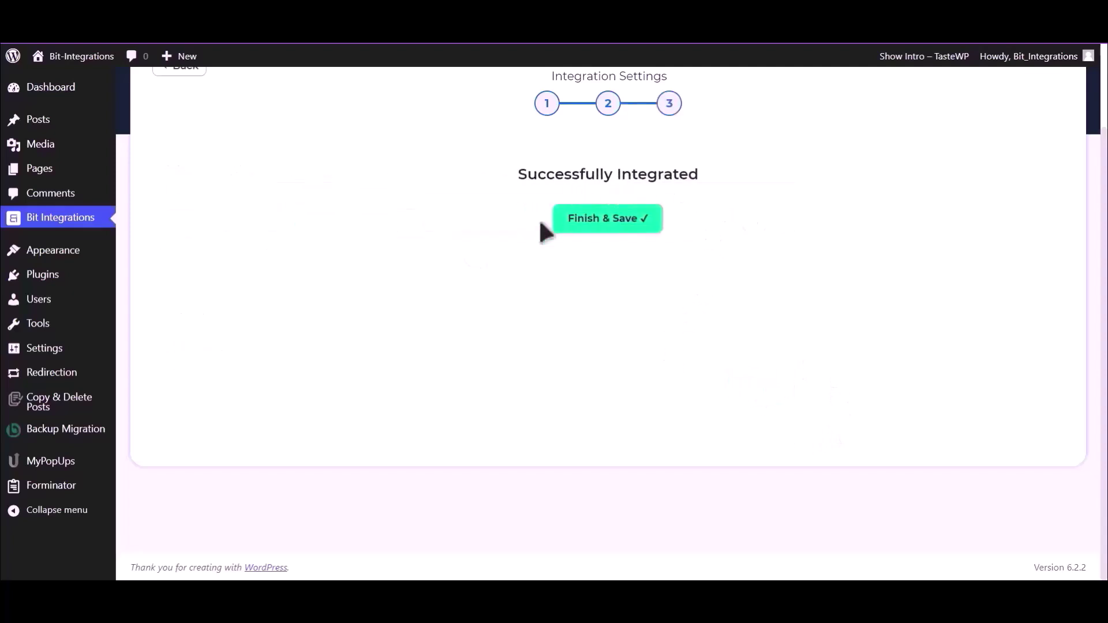
{"action": "left_click", "coordinate": [620, 224]}
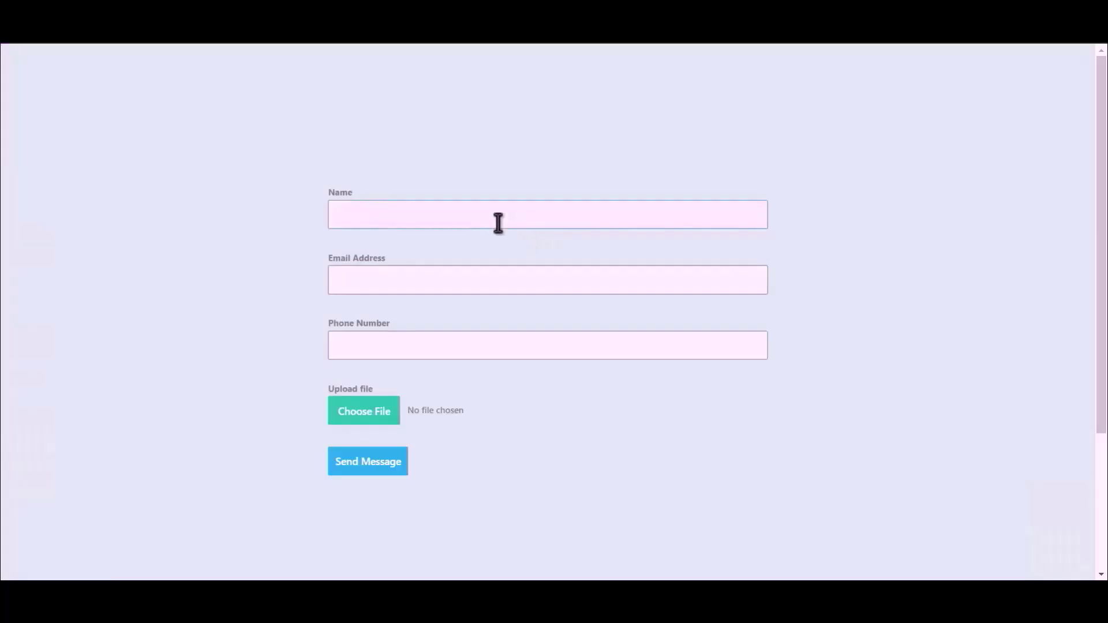
Fill in name 'Bit Integration', an e-mail and a phone number, and attach Bit Integrations.png.
{"action": "type", "text": "Bit Integrations"}
{"action": "left_click", "coordinate": [537, 276]}
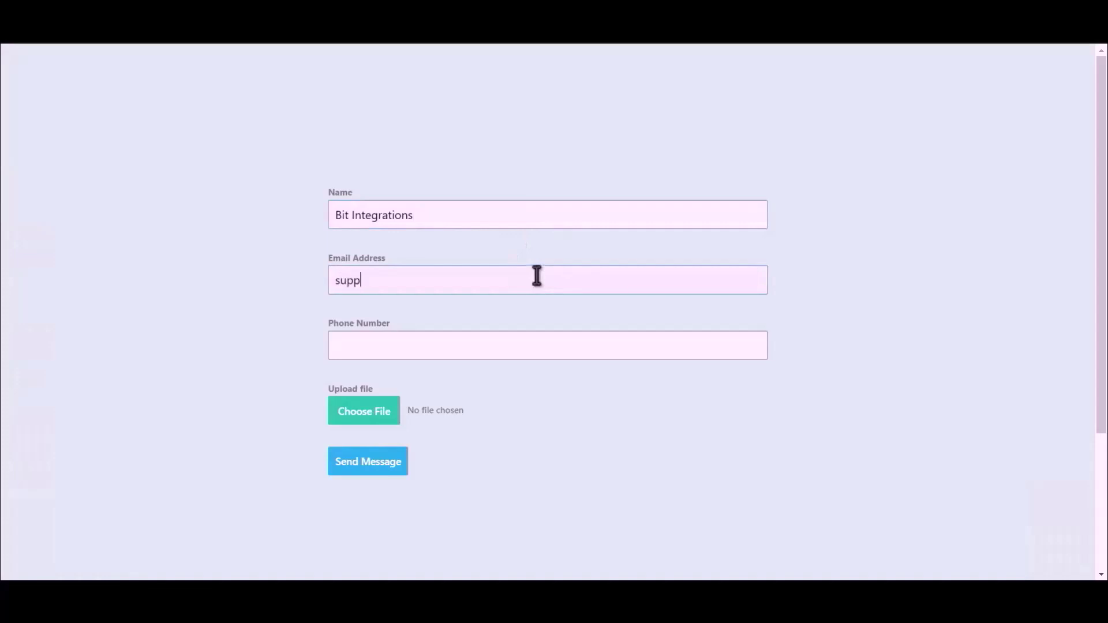
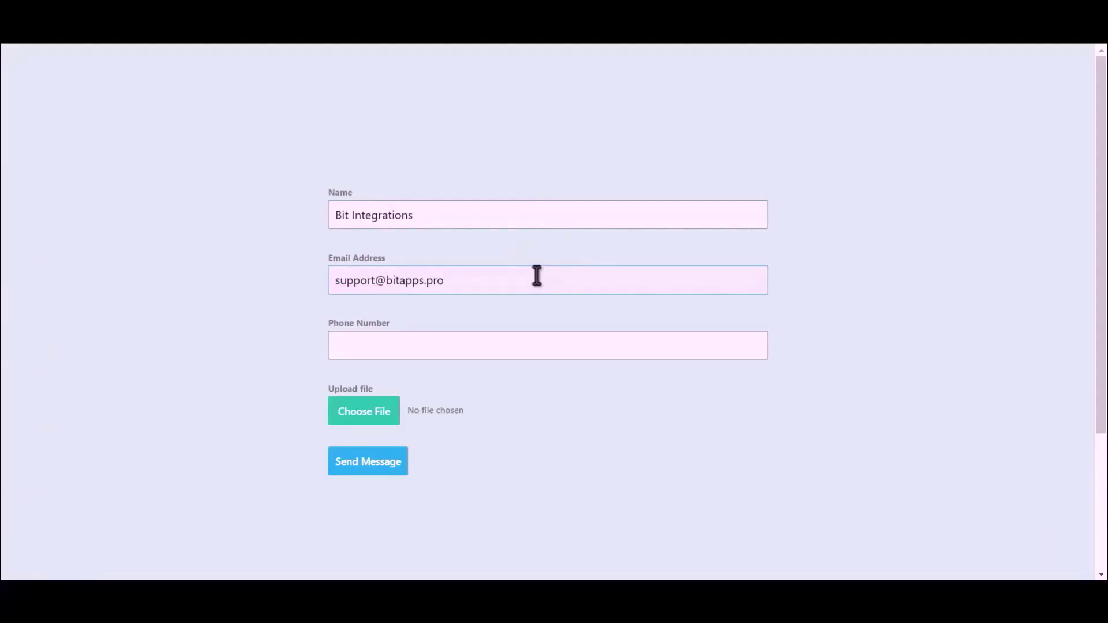
{"action": "left_click", "coordinate": [484, 349]}
{"action": "type", "text": "4445556"}
{"action": "type", "text": "66"}
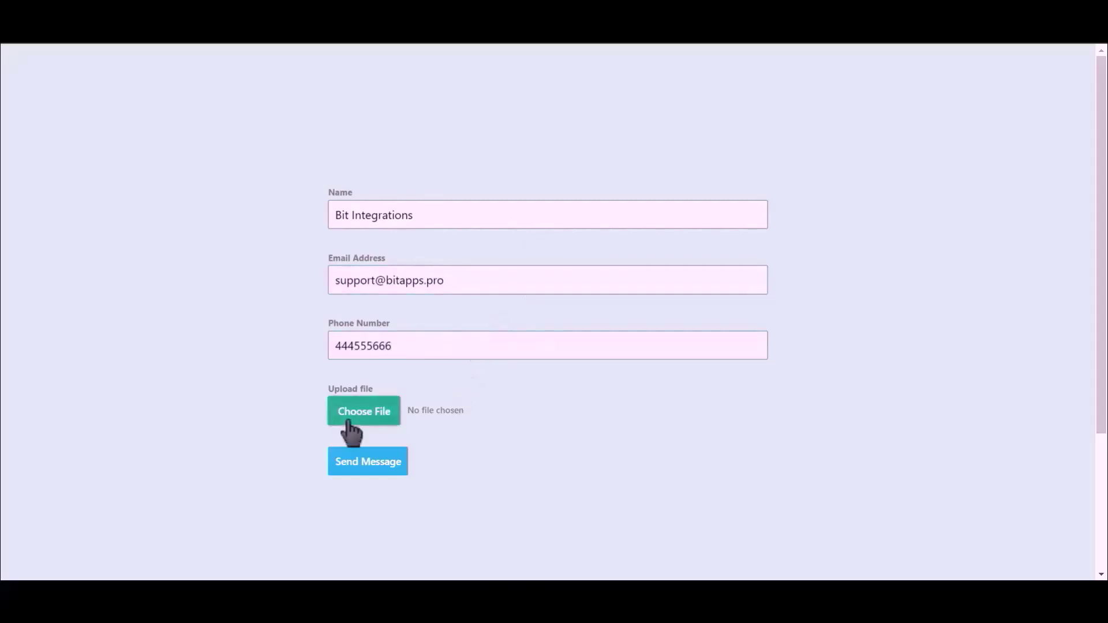
{"action": "left_click", "coordinate": [348, 422]}
{"action": "double_click", "coordinate": [156, 141]}
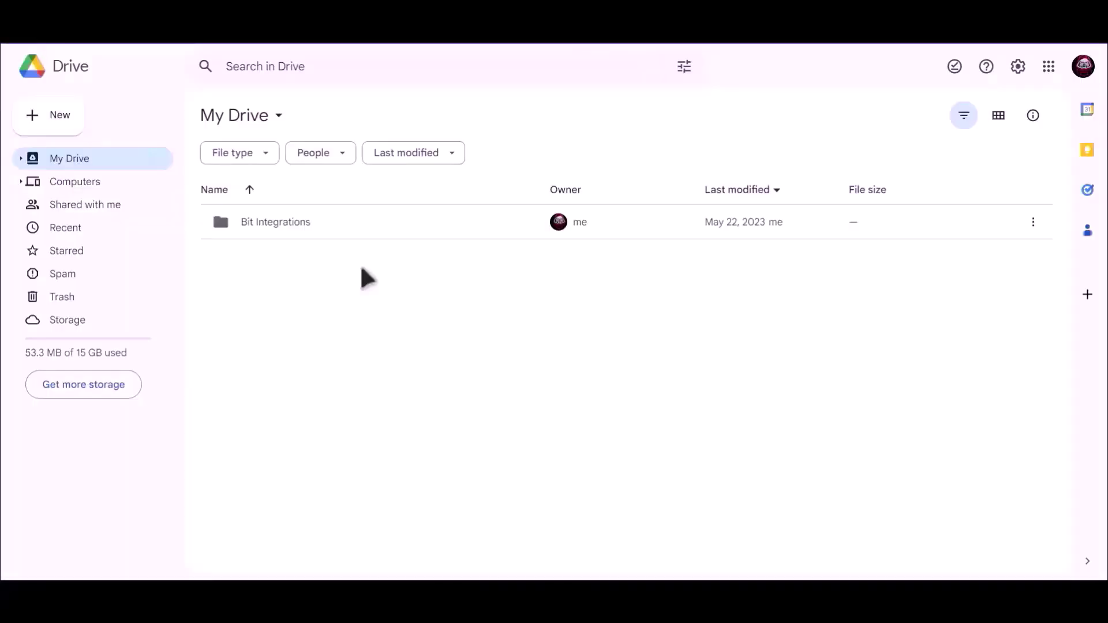
Open the Bit Integrations folder in My Drive to reveal the uploaded 7qVS0zKMW7AP-Bit-Integrations.png file.
{"action": "left_click", "coordinate": [258, 225]}
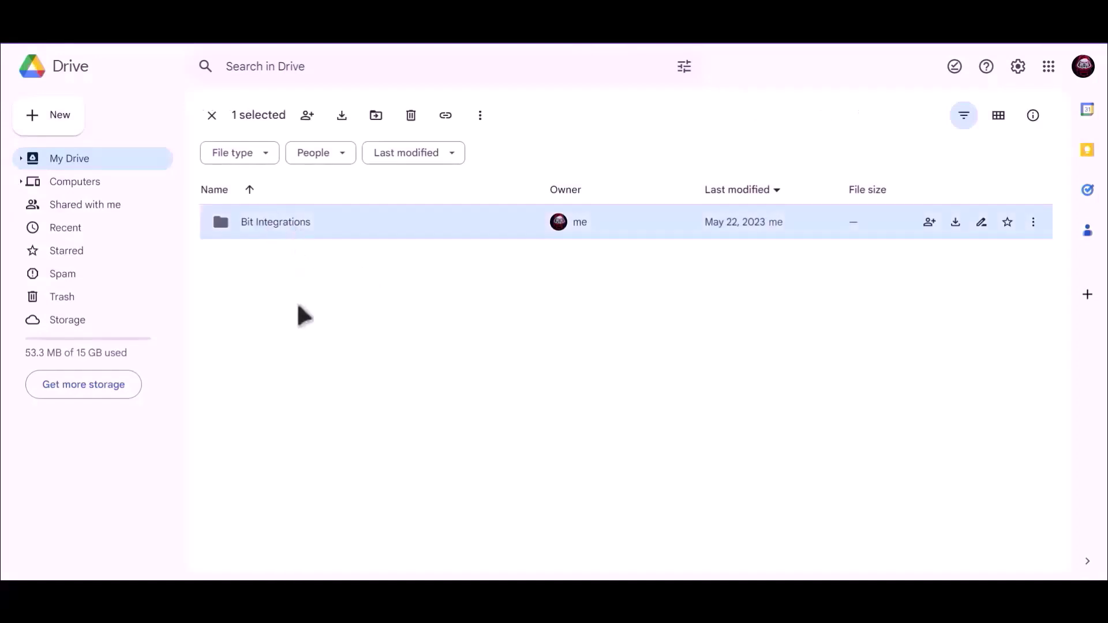
{"action": "key", "text": "Return"}
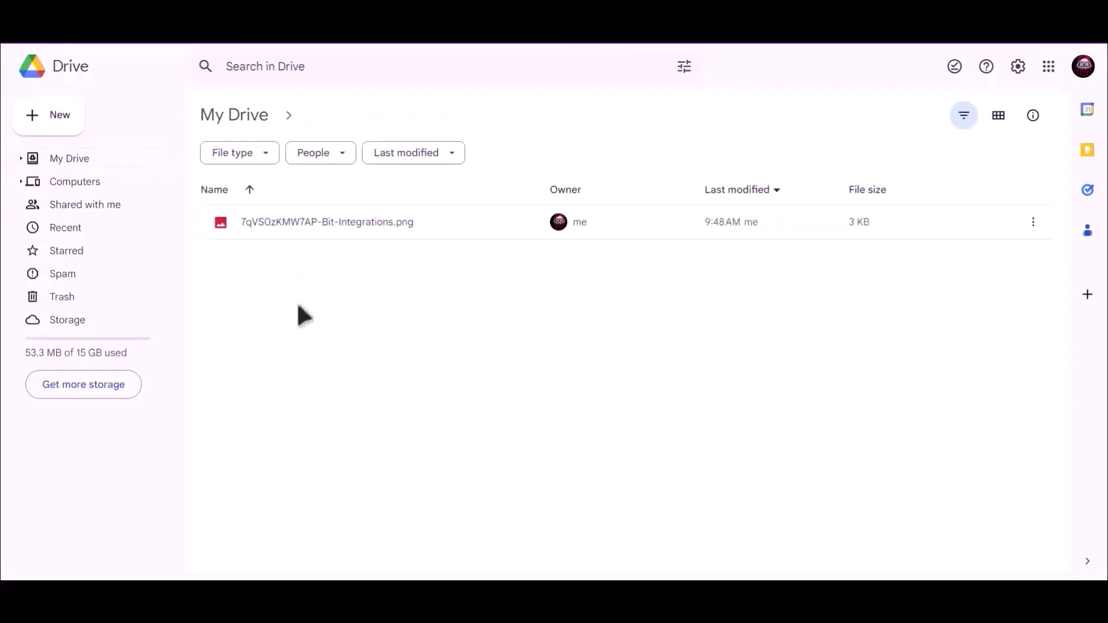